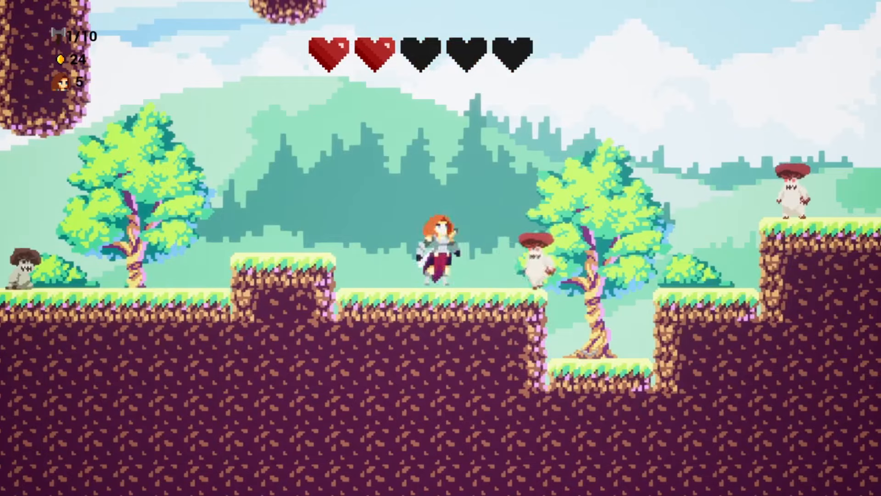
key(f)
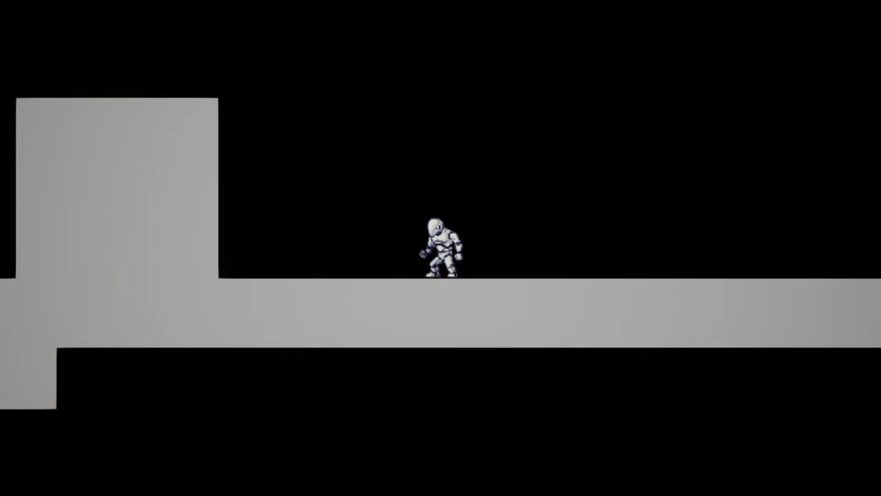
key(Right)
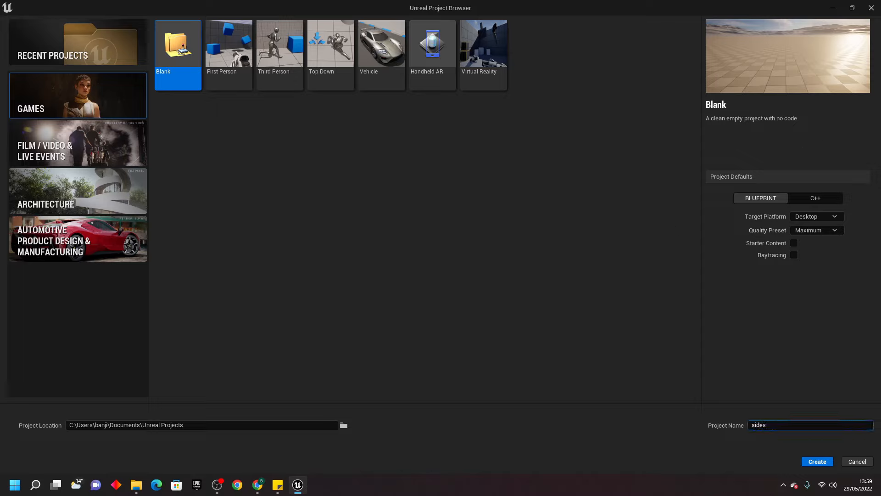
Create the blank Blueprint game project named sidescroller and open Content Browser 1 in the editor layout.
click(816, 462)
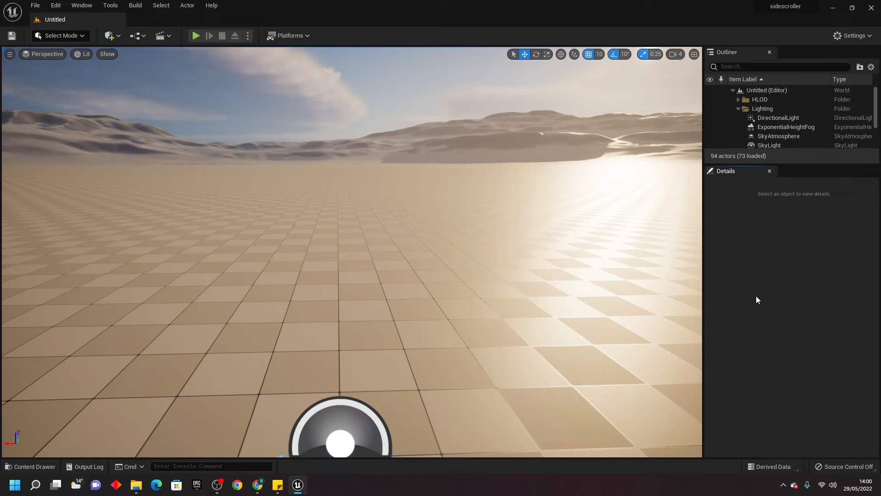
click(30, 466)
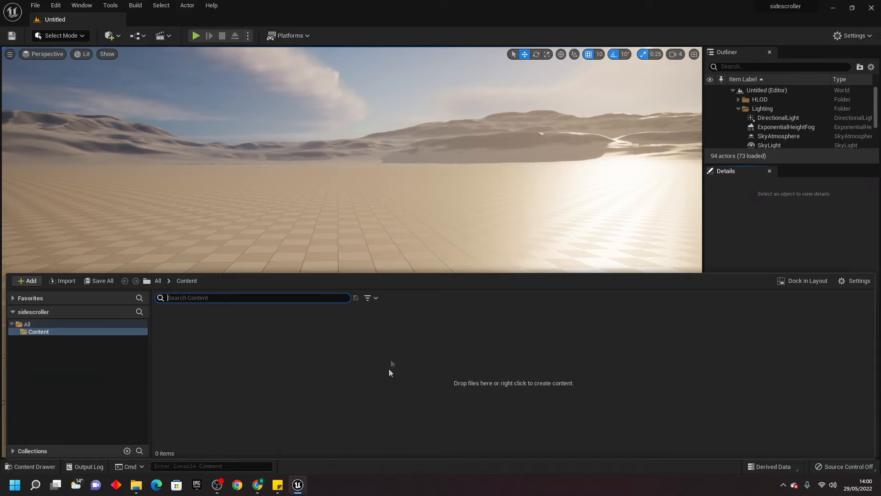
click(412, 197)
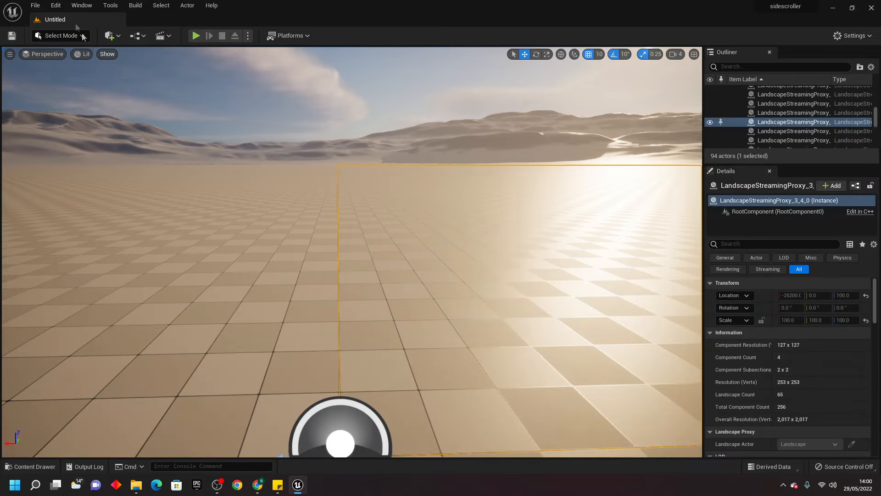
click(82, 5)
mouse_move(138, 41)
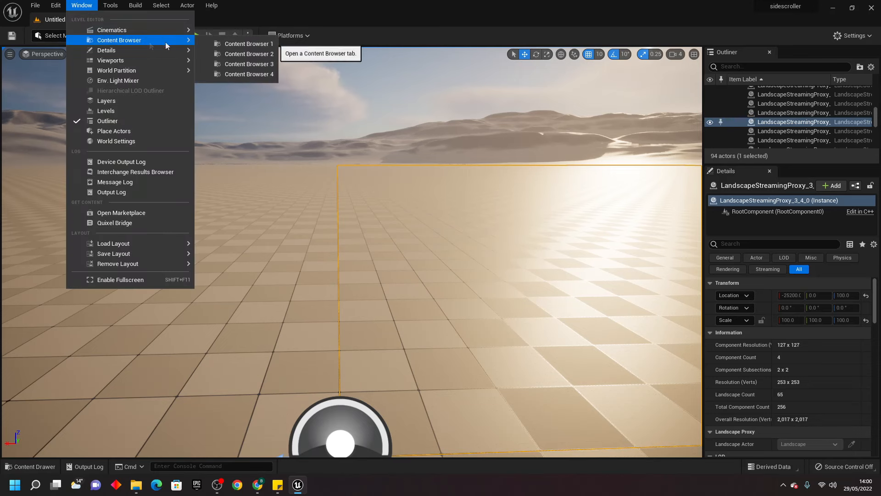
click(249, 44)
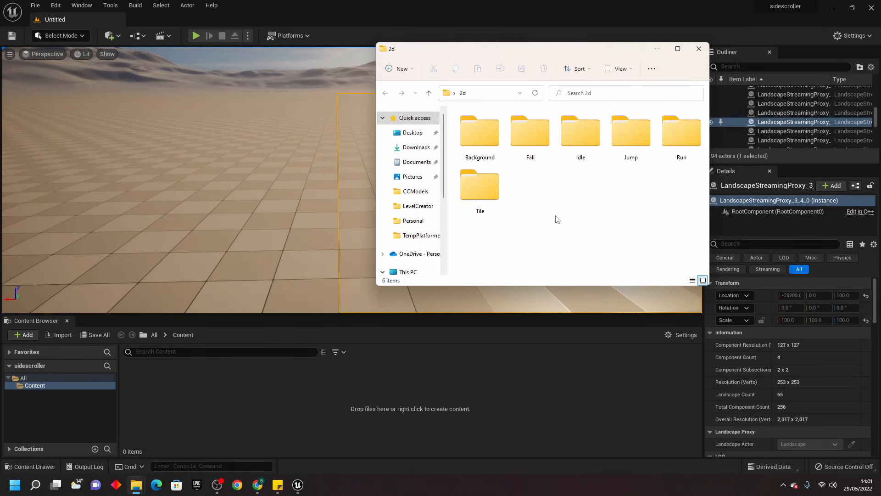
Import the Background, Fall, Idle, Jump, Run and Tile folders from the 2d folder into the project's Content folder.
click(478, 141)
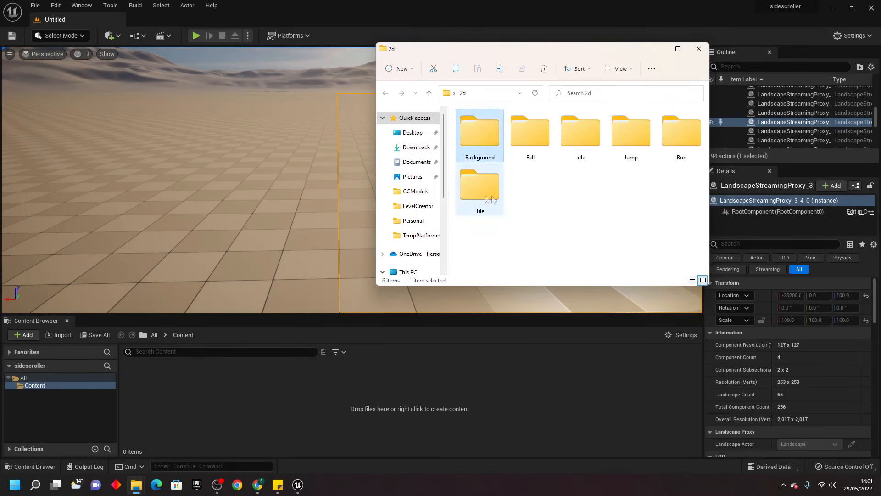
key(ctrl+a)
drag(485, 142, 252, 373)
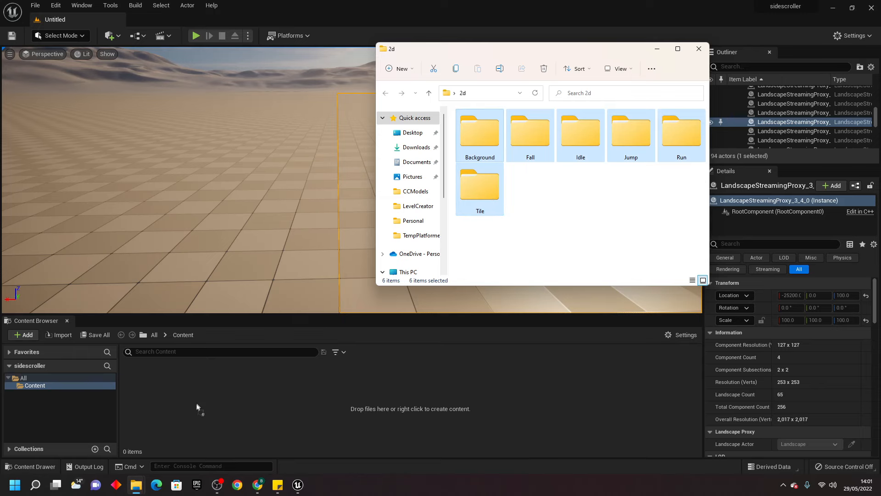
drag(198, 406, 197, 401)
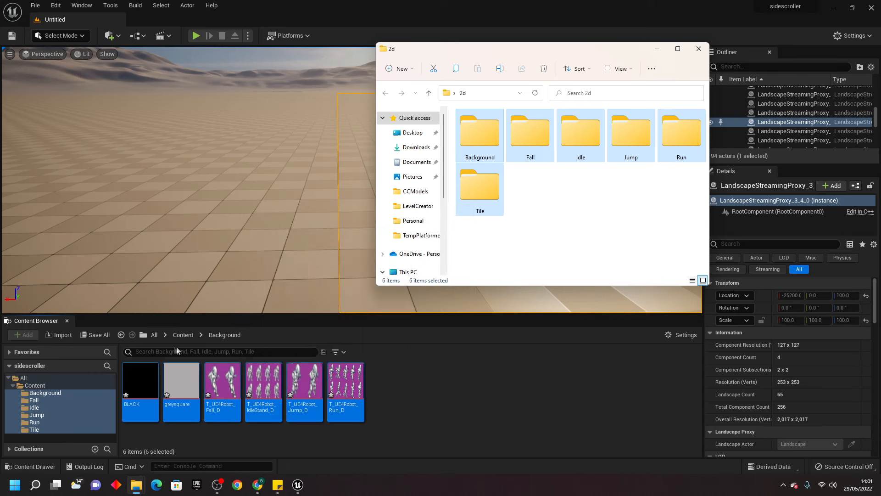
Apply the Paper2D texture settings to all six imported textures.
right_click(350, 390)
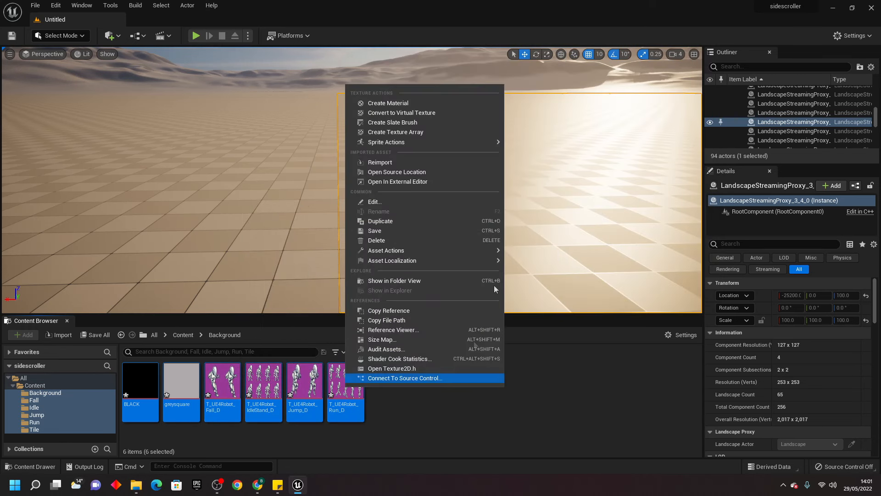
mouse_move(487, 141)
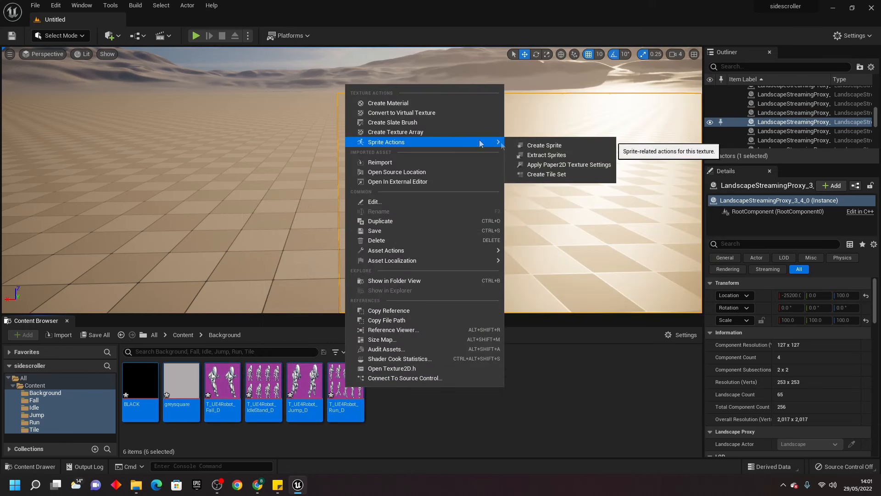
click(570, 165)
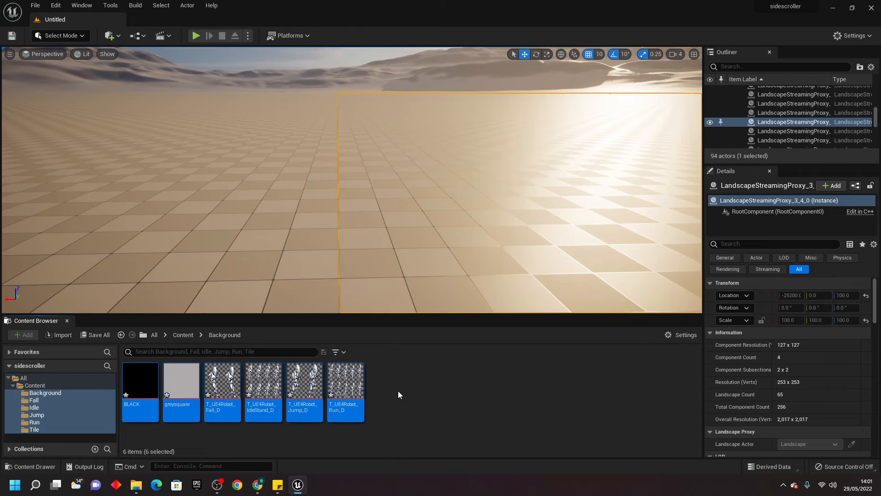
Inspect the T_UE4Robot_Fall_D texture in the Fall folder and close its editor.
click(34, 385)
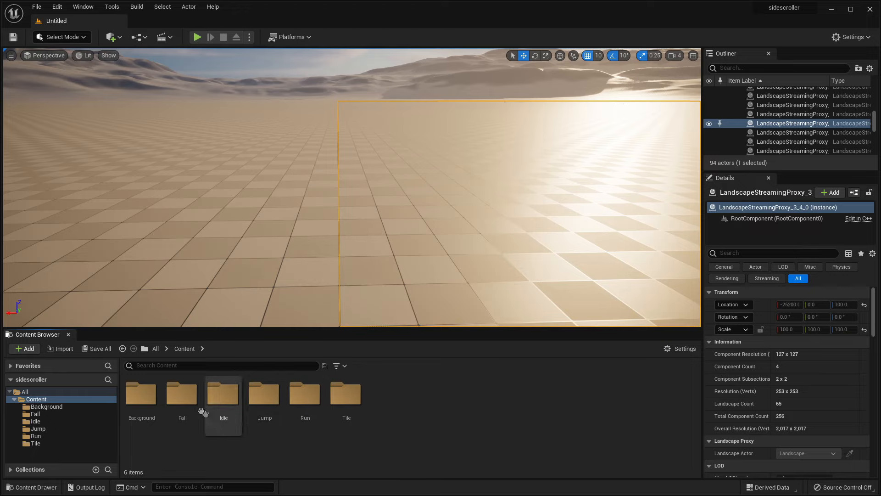
double_click(185, 400)
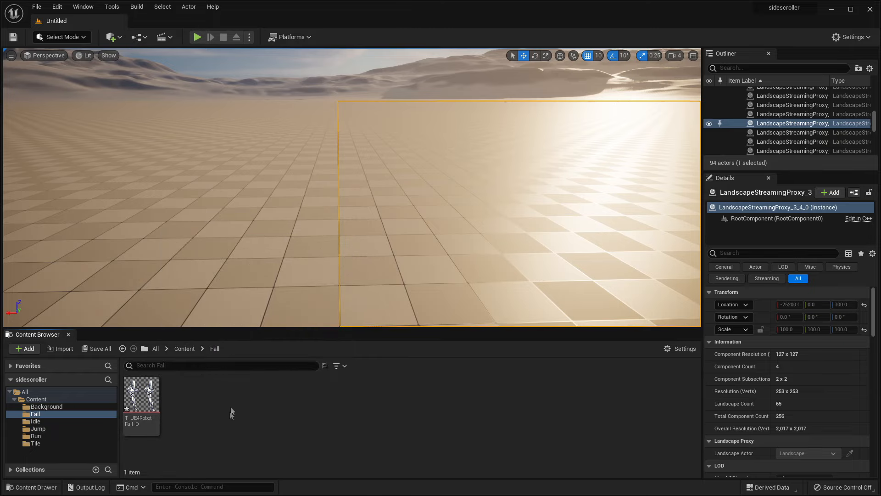
click(141, 398)
double_click(142, 398)
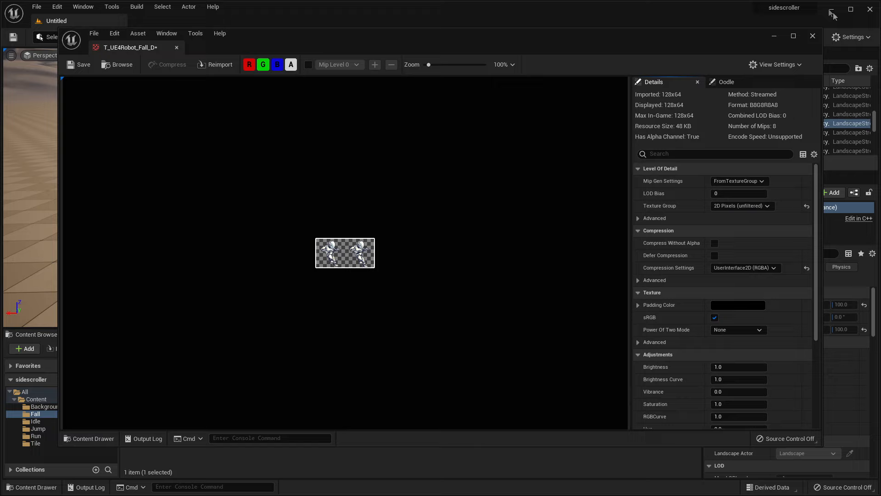
click(812, 36)
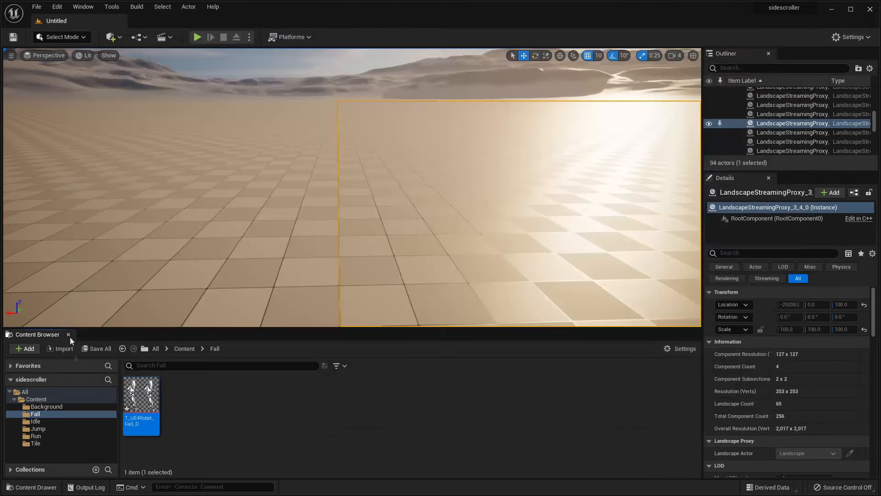
Extract sprites from the T_UE4Robot_Fall_D texture in Grid mode with a cell width of 64.
right_click(147, 395)
mouse_move(280, 142)
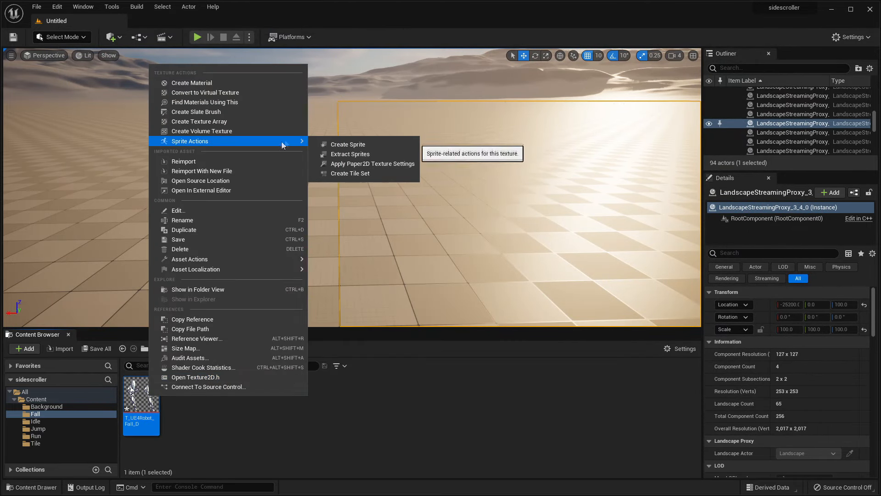
click(355, 154)
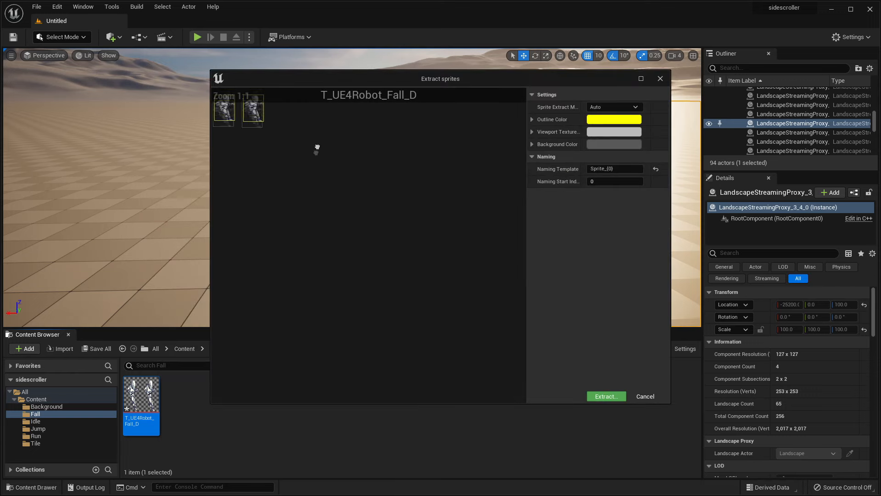
scroll(349, 168, up, 5)
scroll(361, 167, down, 3)
scroll(365, 178, up, 1)
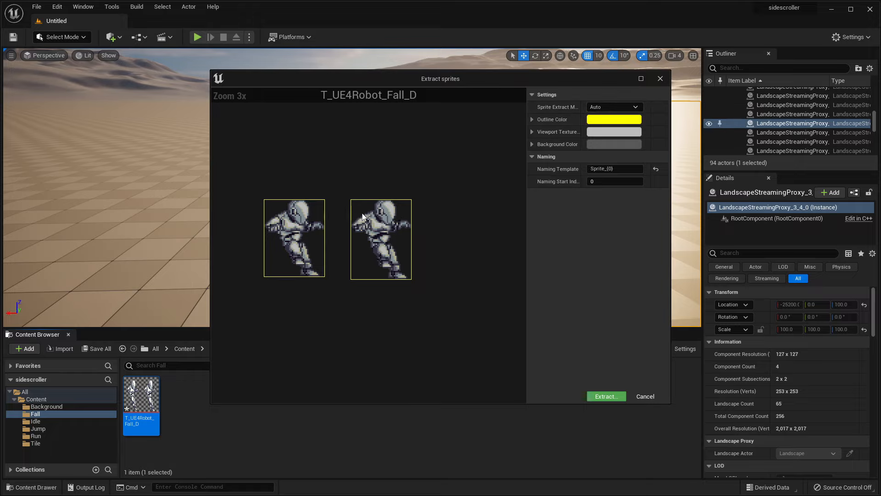
click(614, 107)
click(597, 129)
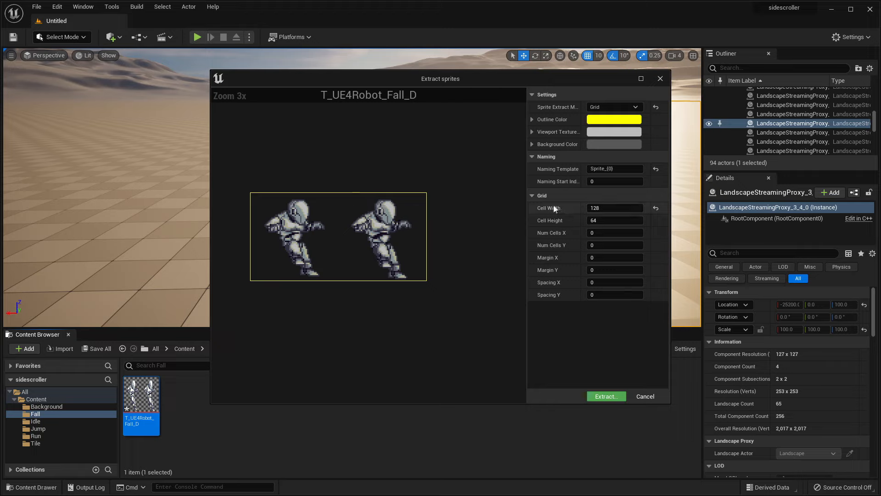
text(4)
key(Return)
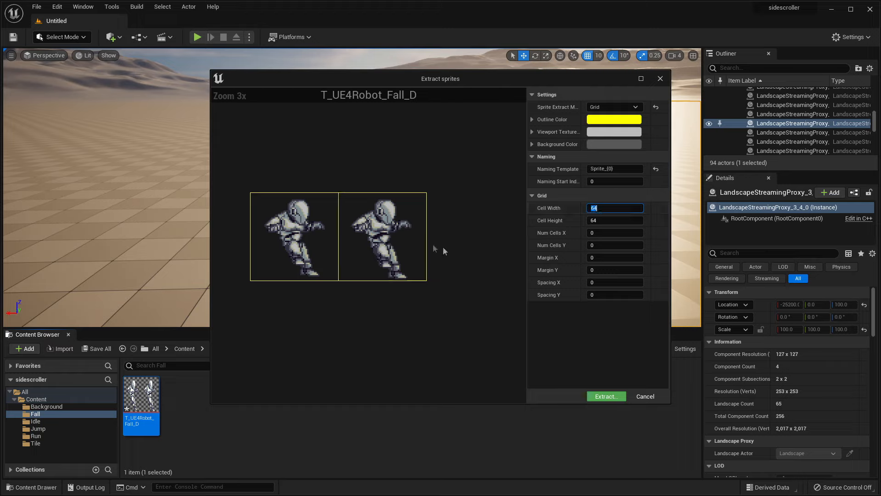
click(606, 396)
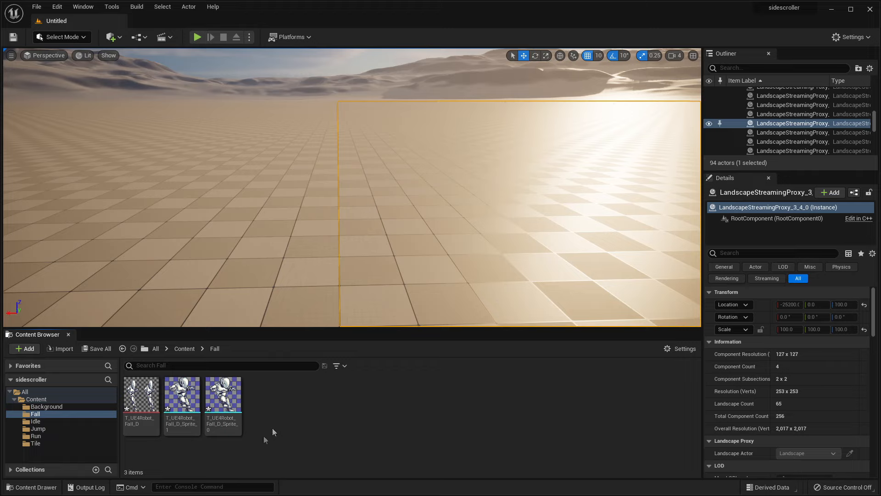
Create a flipbook from the two extracted Fall sprites and name it manfall.
click(183, 396)
ctrl+click(225, 397)
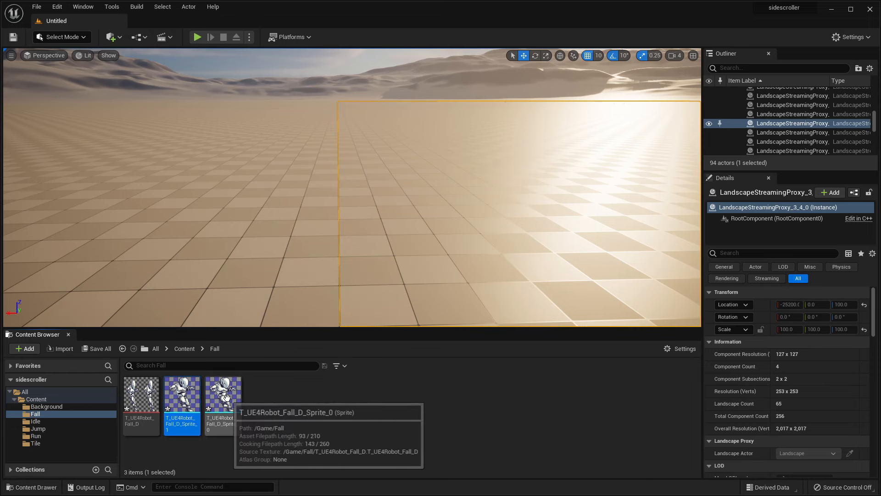
right_click(188, 399)
click(243, 176)
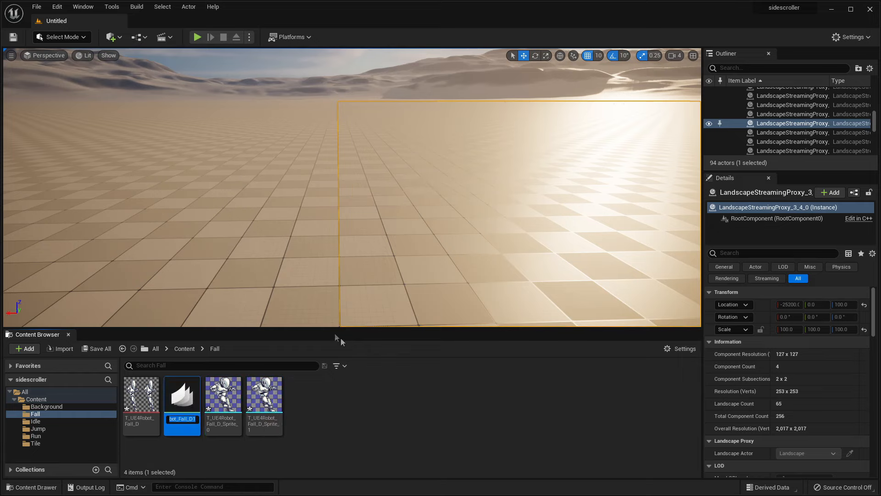
text(manfall)
key(Return)
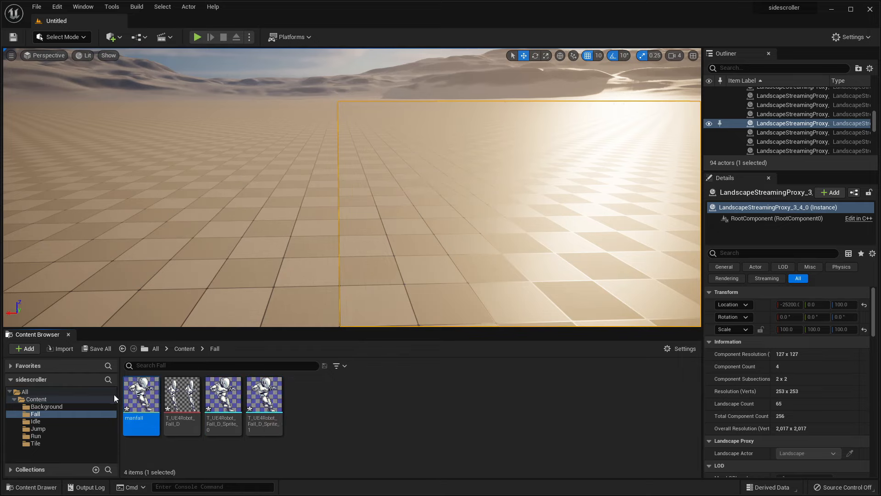
Set the manfall flipbook to 10 frames per second, trying 30 for comparison, and save and close it.
double_click(133, 395)
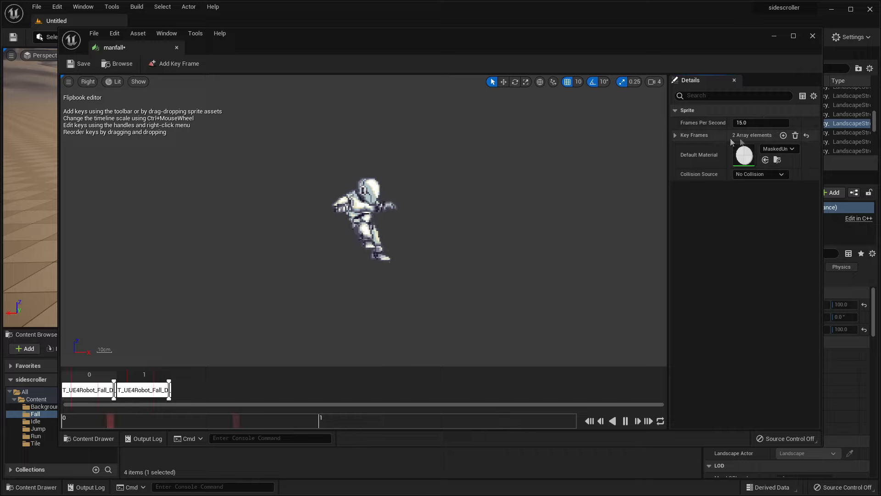
click(754, 123)
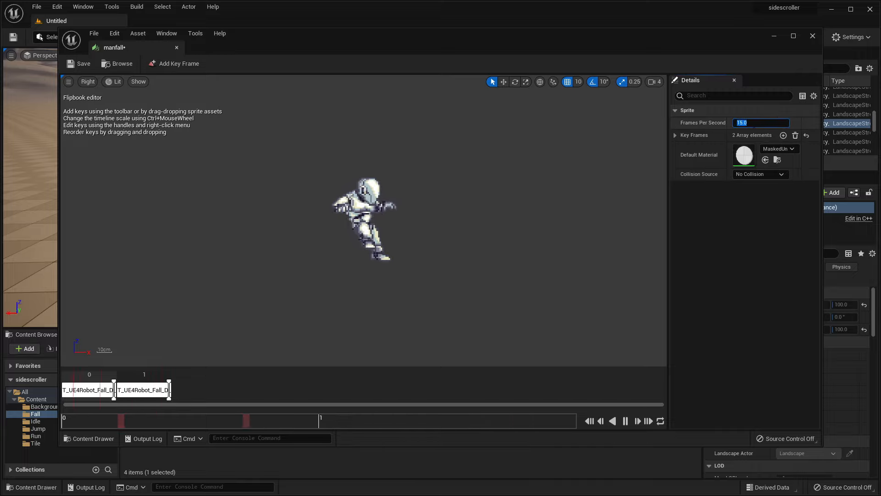
text(10)
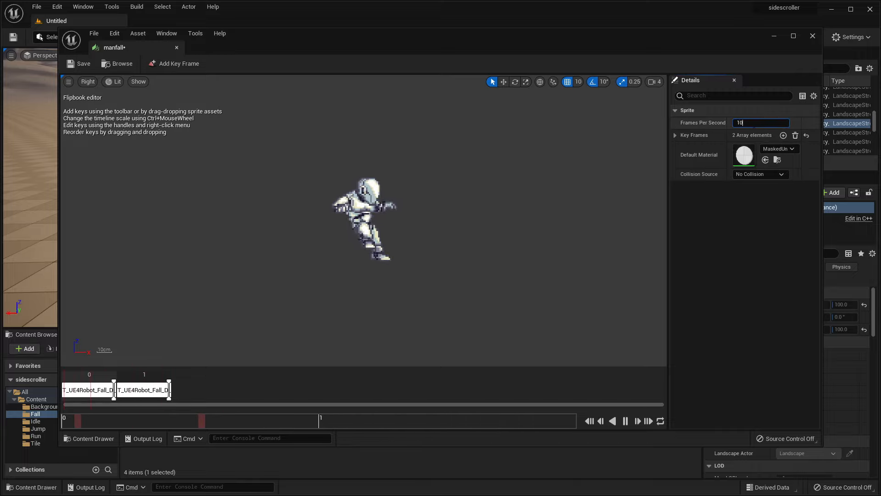
key(Return)
text(30)
key(Return)
text(10)
key(Return)
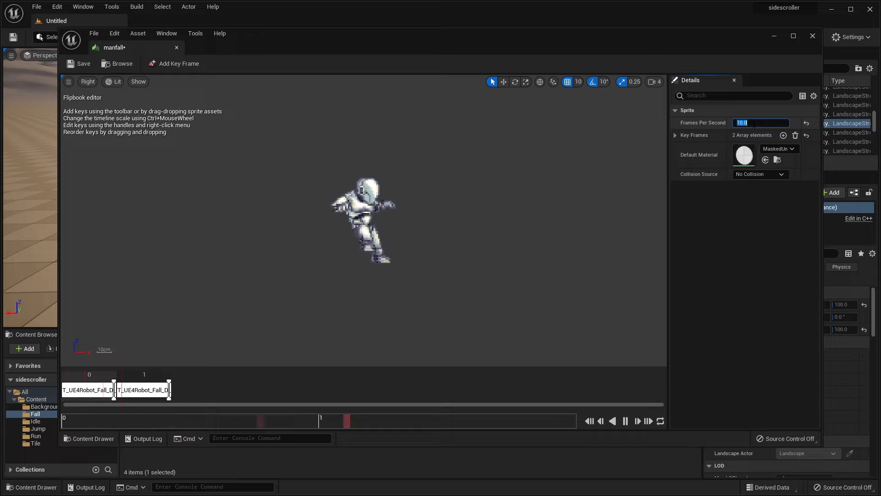
click(87, 65)
click(813, 36)
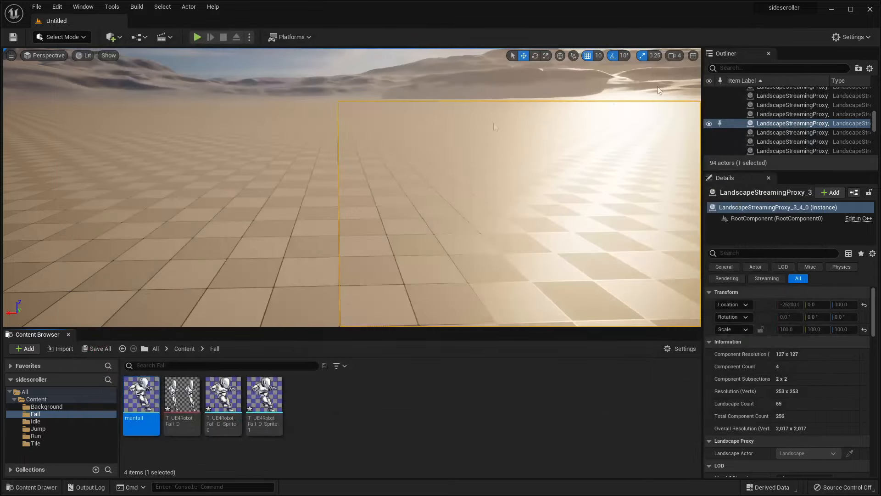
Start sprite extraction for the T_UE4Robot_IdleStand_D texture in the Idle folder and set the extract mode to Grid.
click(180, 349)
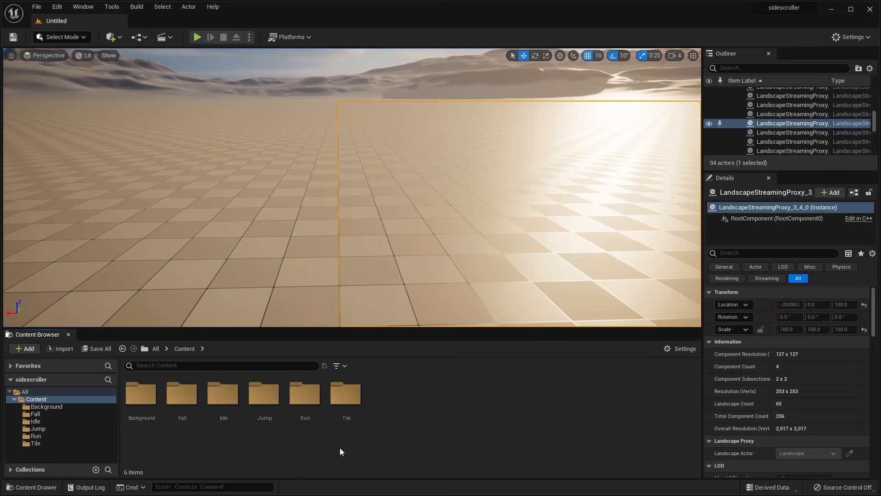
double_click(223, 394)
mouse_move(145, 391)
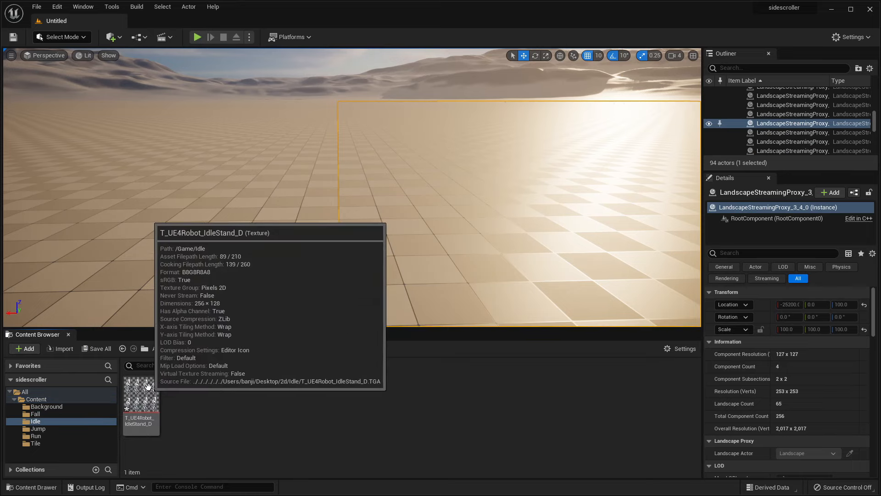
right_click(145, 393)
mouse_move(263, 133)
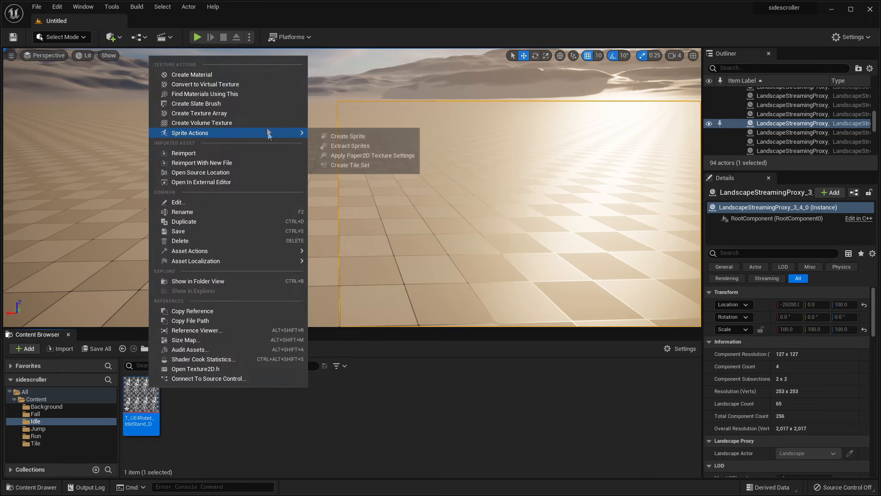
click(347, 145)
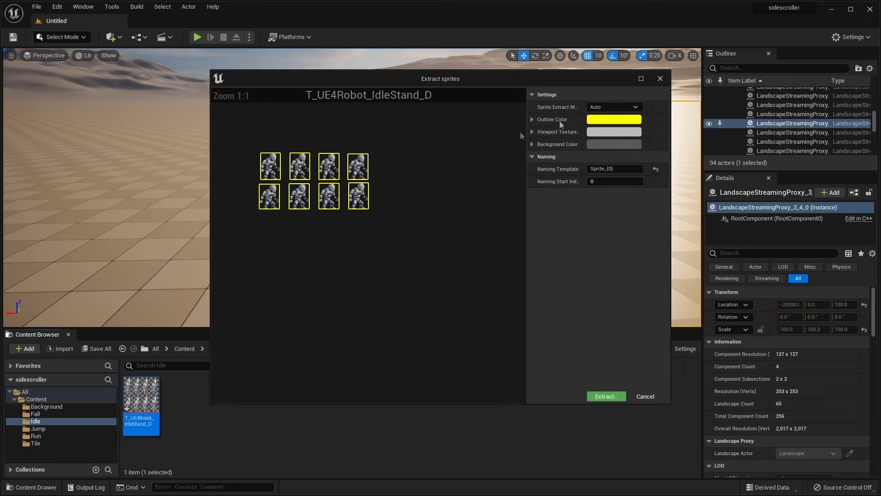
click(605, 107)
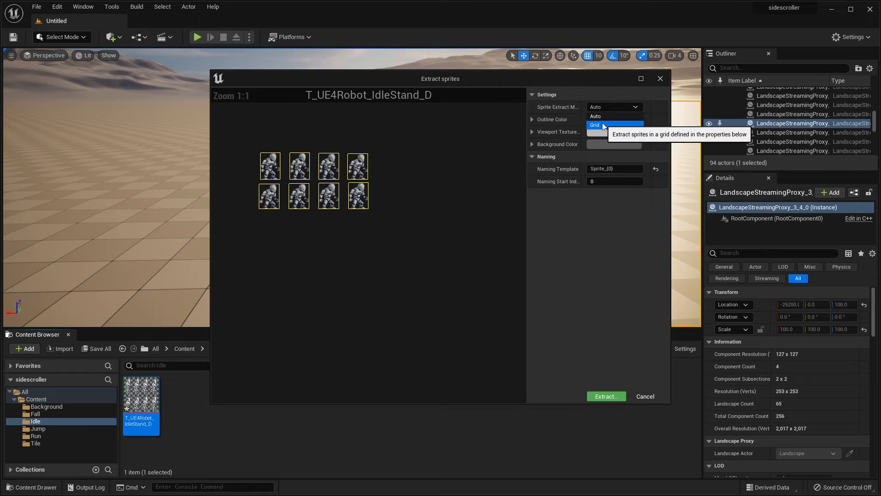
click(596, 125)
Set the grid's cell width and cell height to 64 and extract the Idle sprites.
click(609, 209)
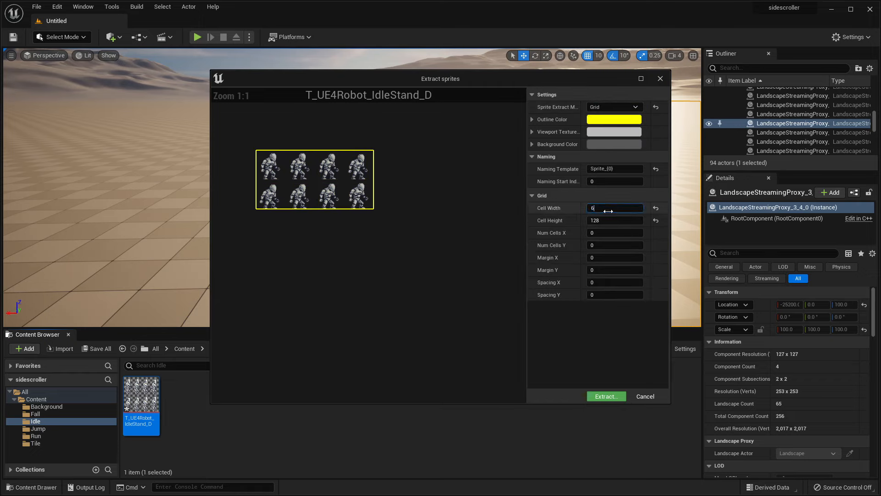
key(Return)
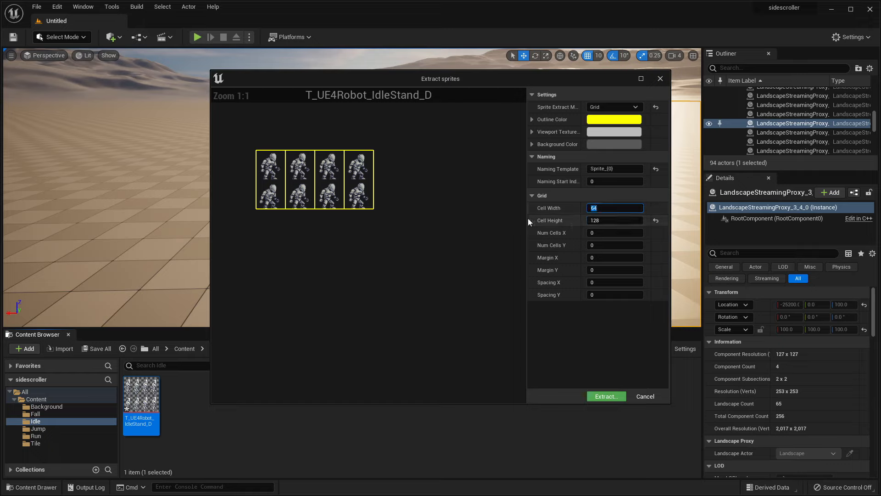
click(621, 224)
text(64)
key(Return)
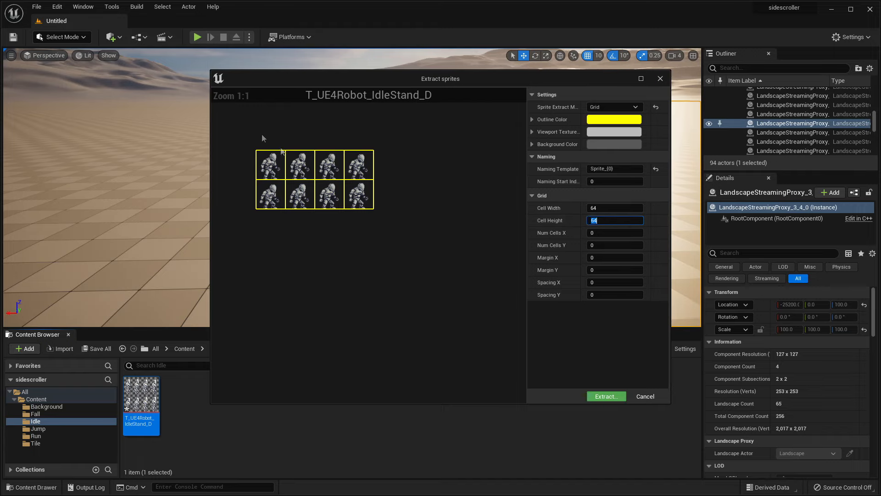
right_drag(264, 138, 293, 179)
click(614, 400)
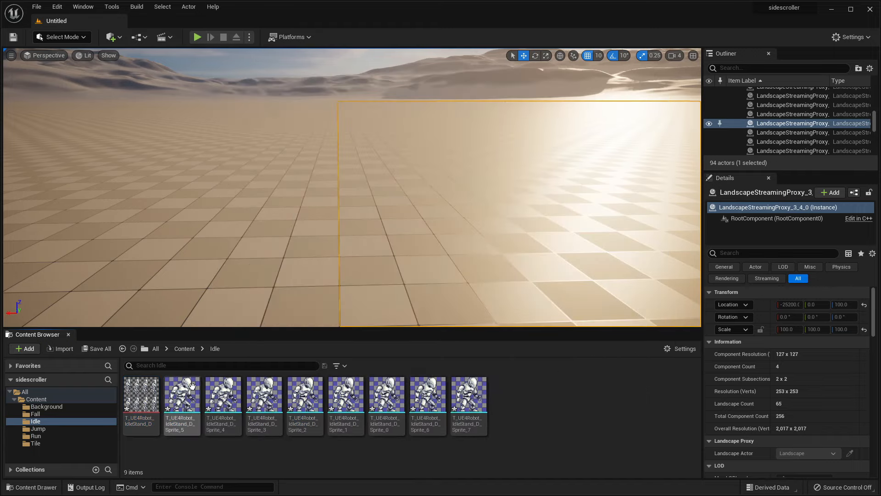
Create a flipbook from the eight extracted Idle sprites, name it manidle, and preview it before closing its editor.
click(183, 398)
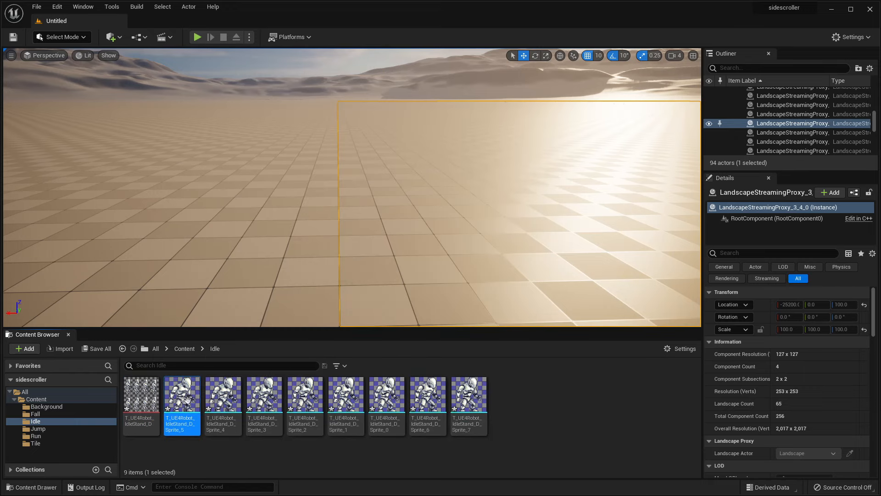
shift+click(473, 408)
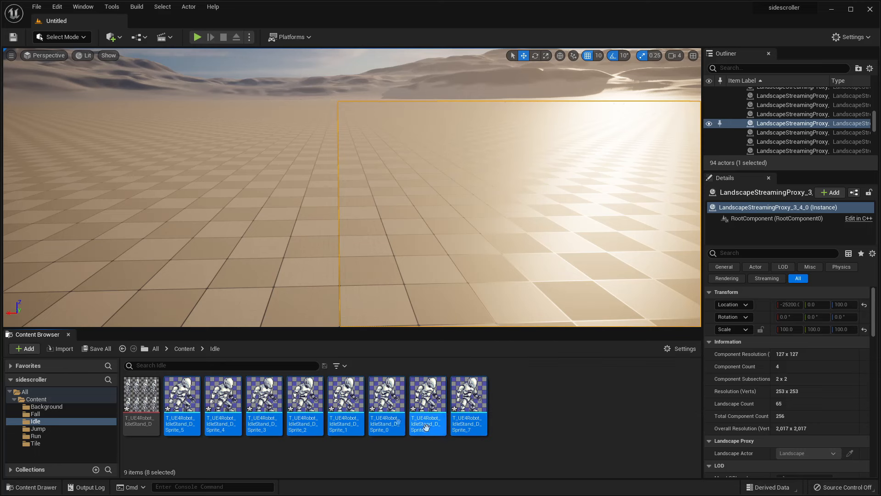
right_click(178, 401)
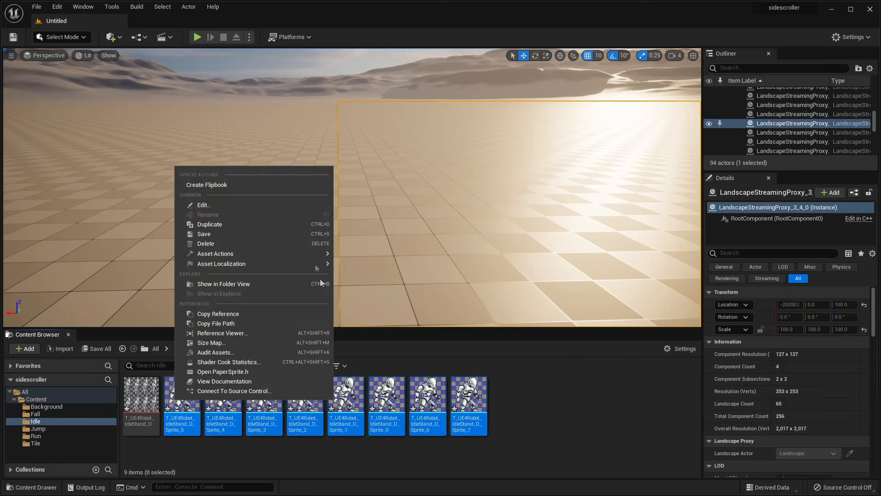
click(254, 185)
text(manidle)
key(Return)
key(Return)
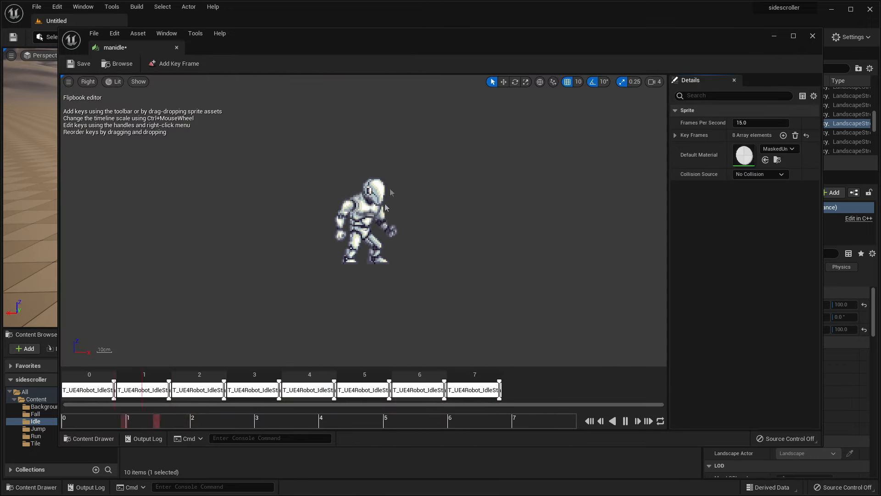
click(813, 36)
Extract sprites from the T_UE4Robot_Jump_D texture in the Jump folder, using Grid mode with a cell width of 64.
click(36, 399)
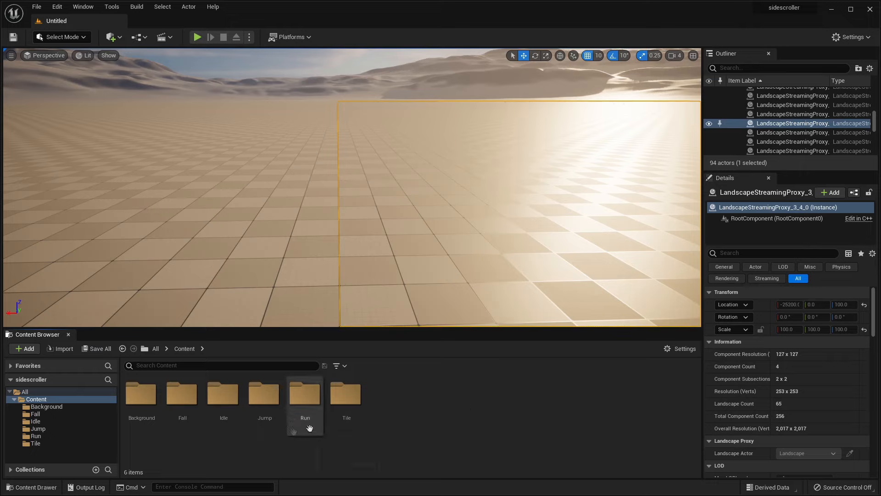
double_click(271, 397)
right_click(151, 398)
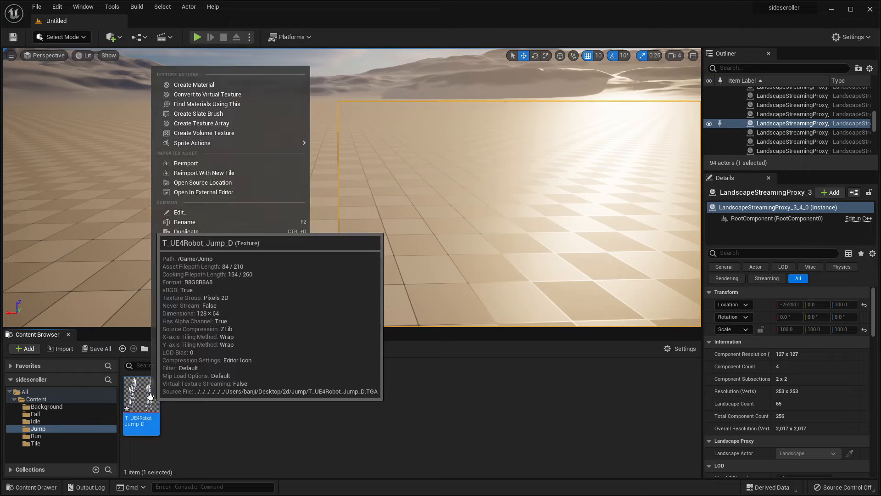
mouse_move(289, 143)
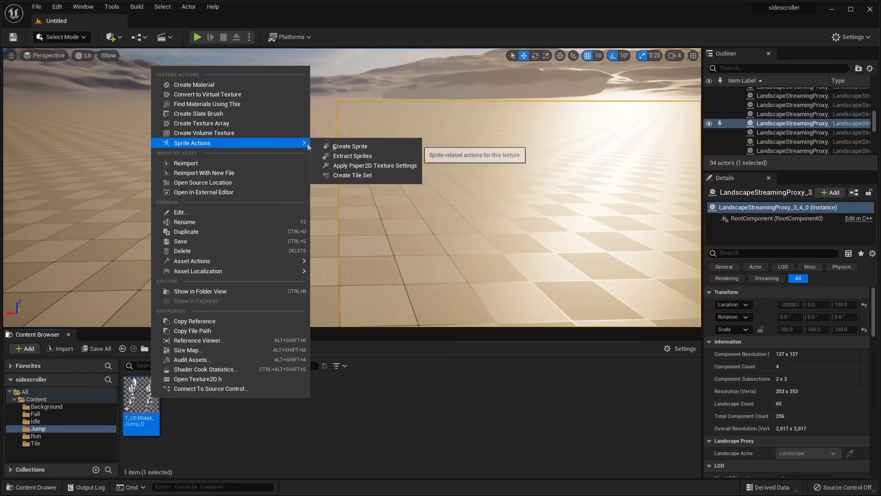
click(354, 155)
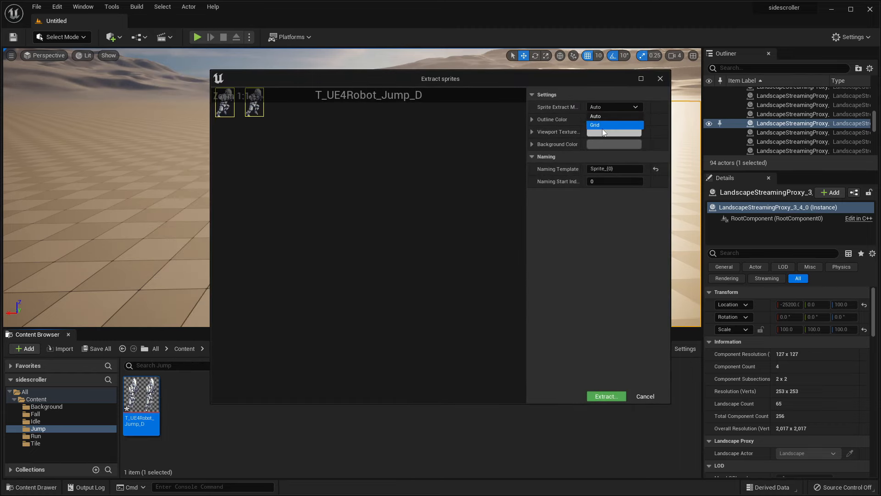
click(603, 129)
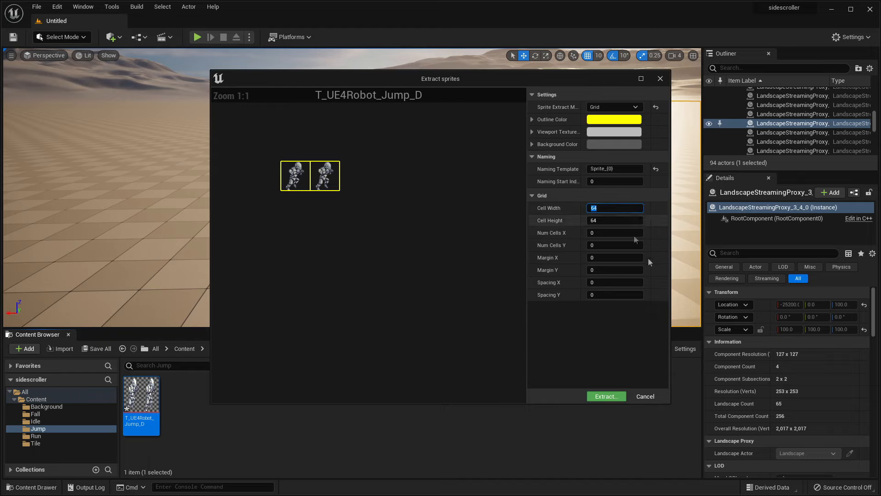
click(603, 396)
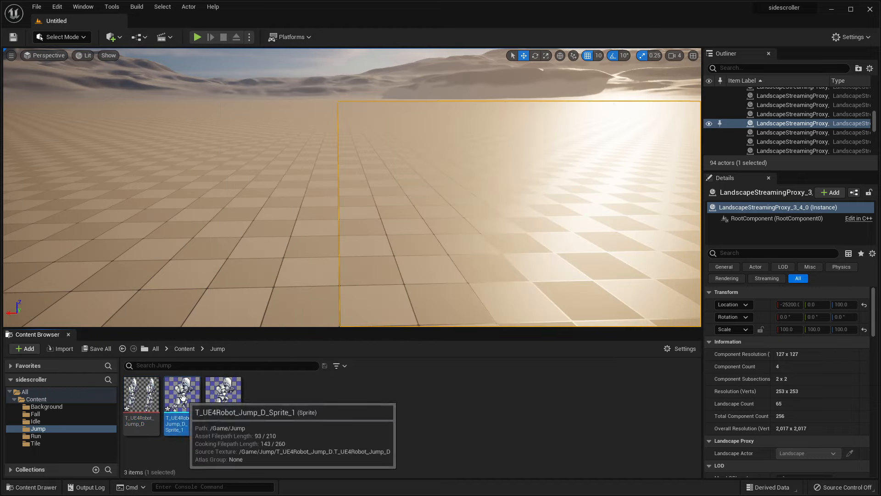
Create a flipbook from the two extracted Jump sprites and name it manjump.
ctrl+click(219, 401)
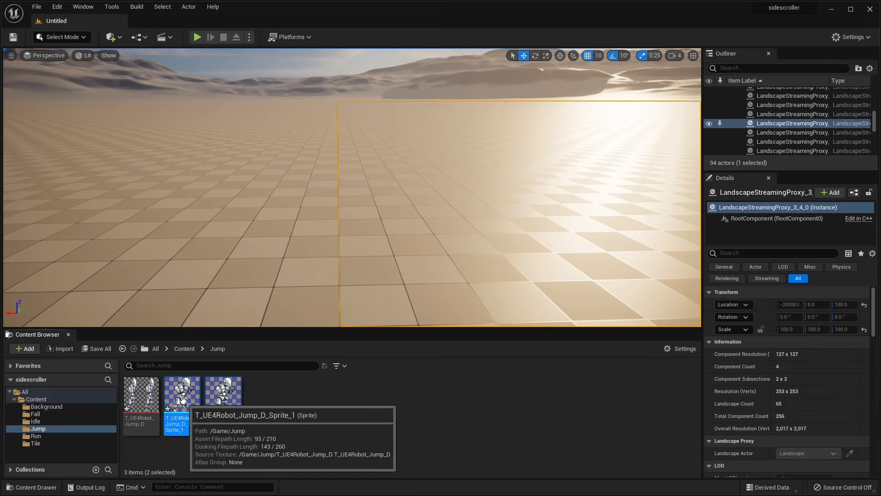
right_click(188, 410)
click(246, 173)
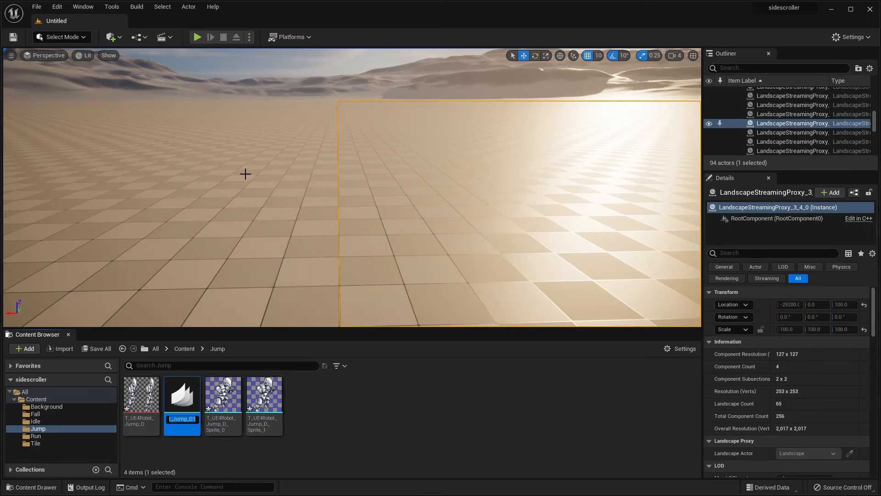
text(manjump)
key(Return)
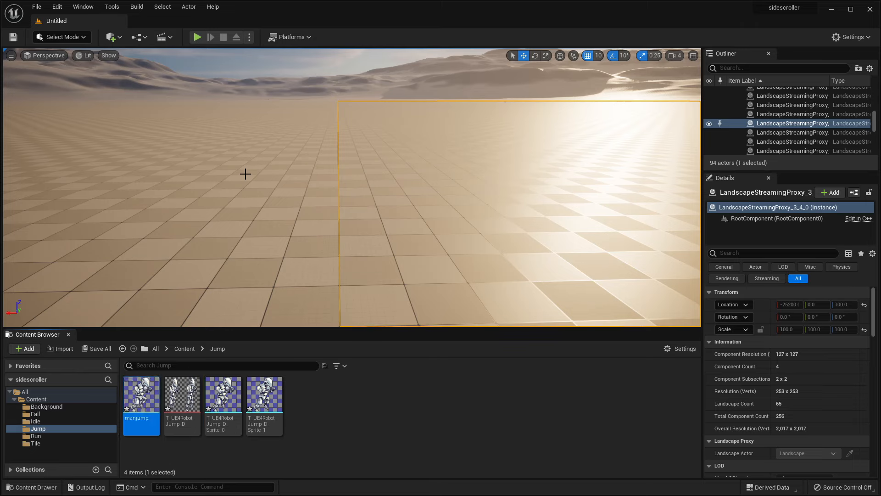
Set the manjump flipbook to 10 frames per second and close its editor.
double_click(154, 380)
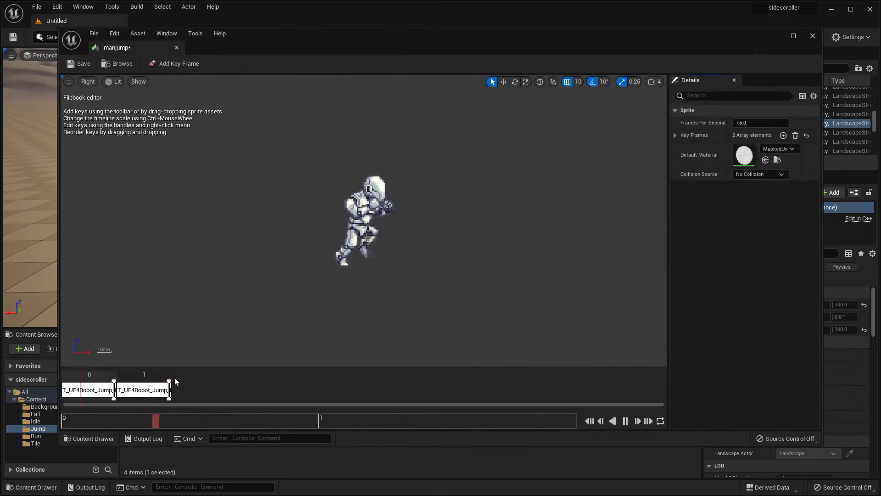
click(766, 122)
text(10)
key(Return)
click(812, 36)
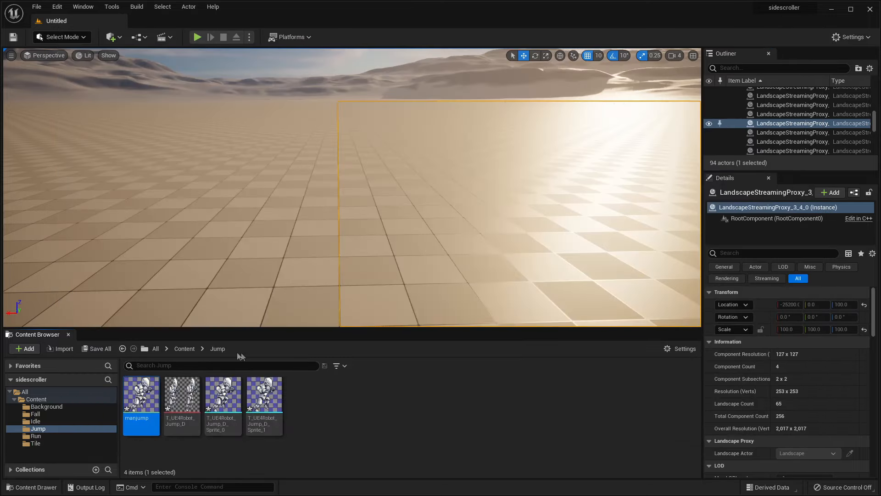
Start sprite extraction for the T_UE4Robot_Run_D texture in the Run folder, maximize the extraction window and set the mode to Grid.
click(189, 348)
double_click(305, 413)
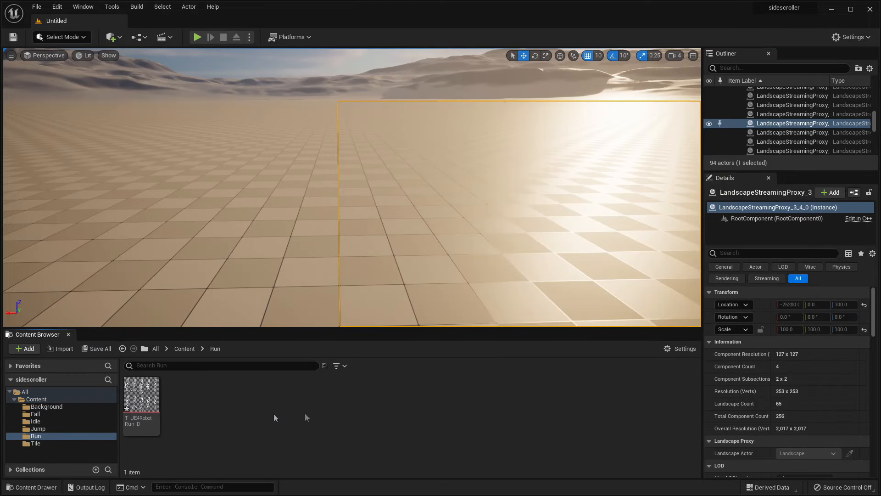
click(141, 404)
right_click(142, 404)
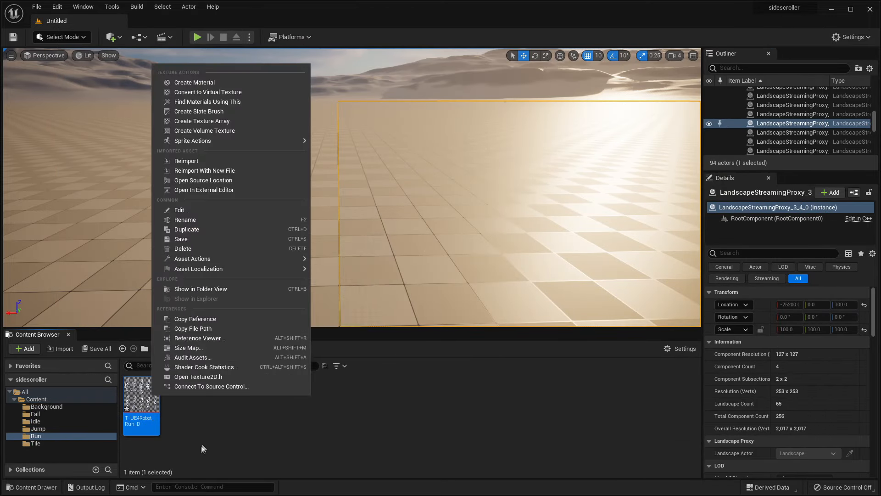
mouse_move(271, 141)
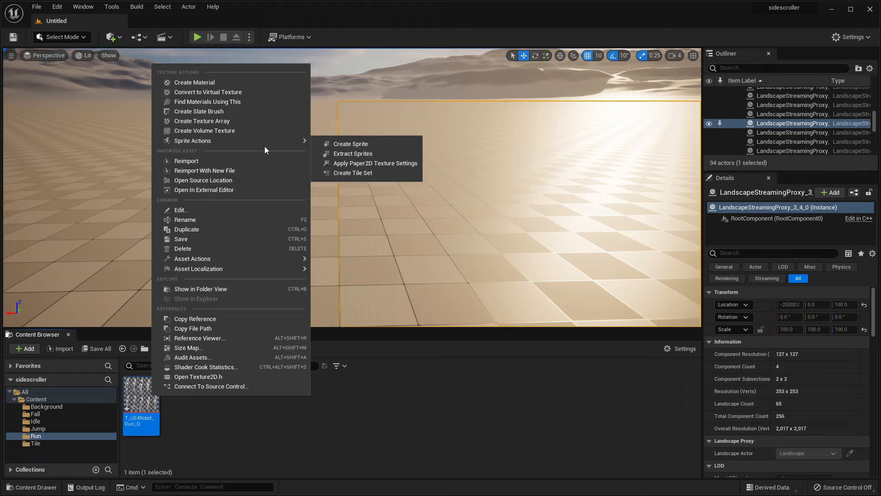
click(359, 155)
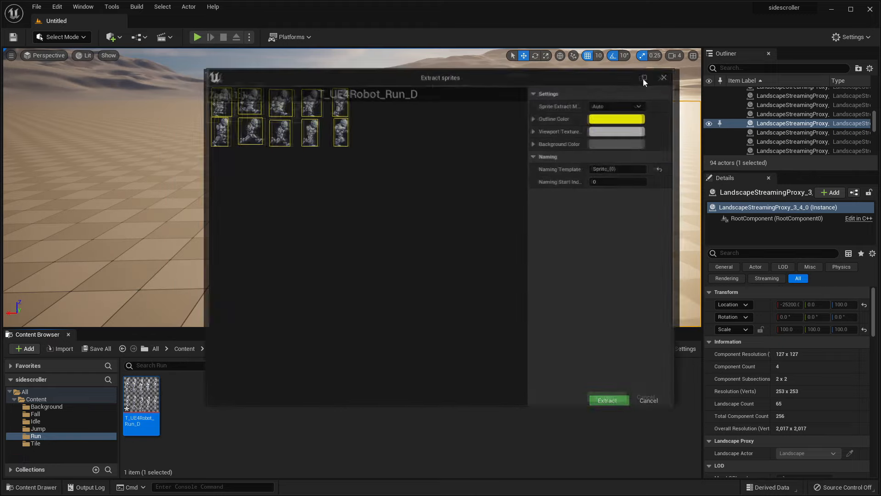
click(641, 78)
click(826, 36)
click(817, 53)
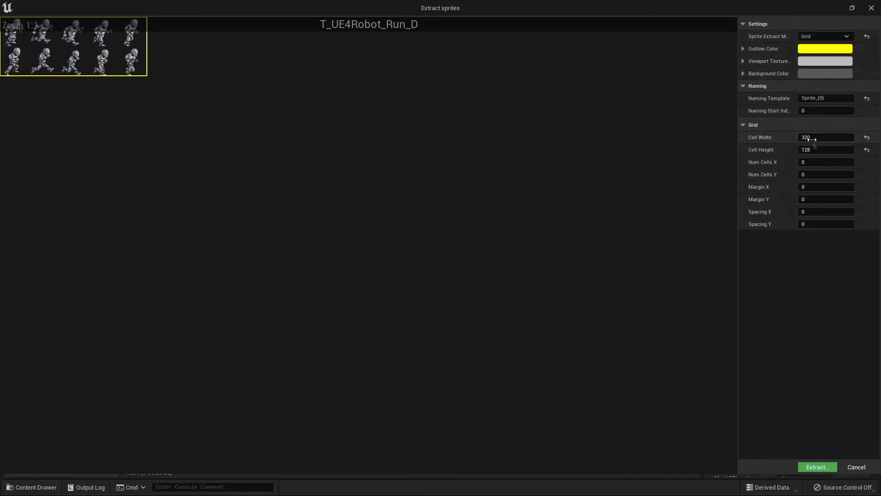
Set the cell width and cell height to 64 for the Run sprite sheet and extract its sprites.
text(64)
key(Return)
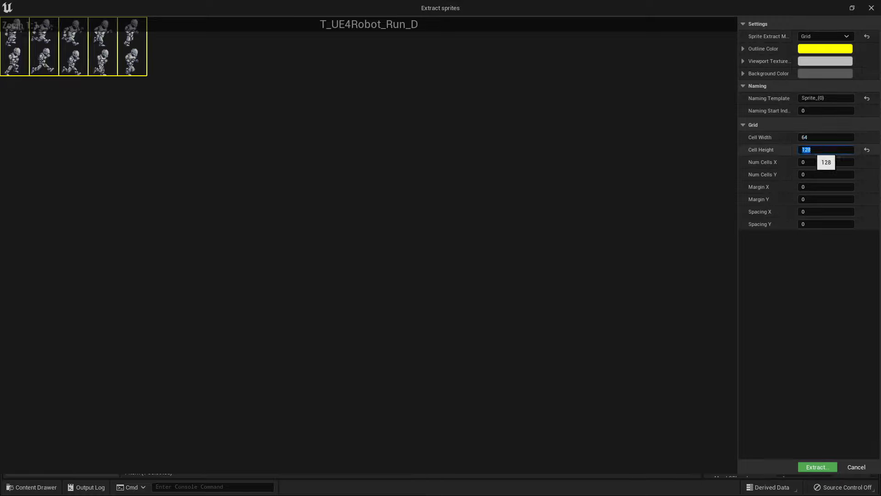
right_drag(425, 207, 511, 239)
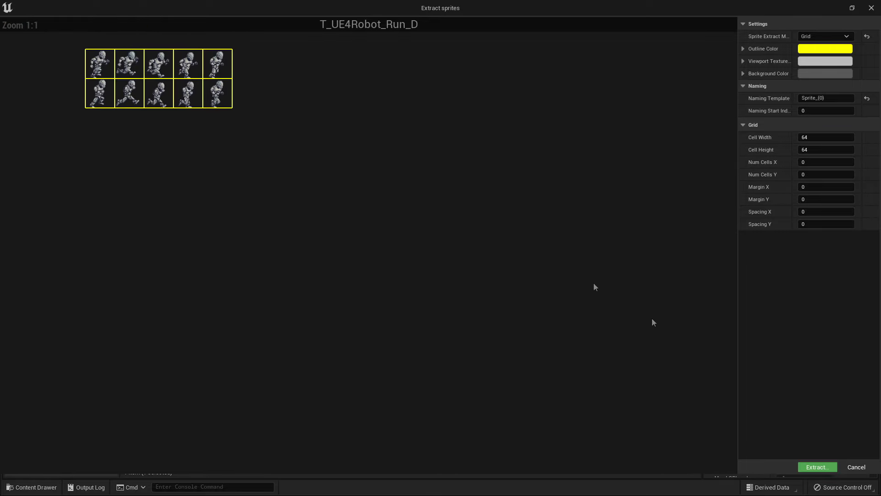
click(810, 466)
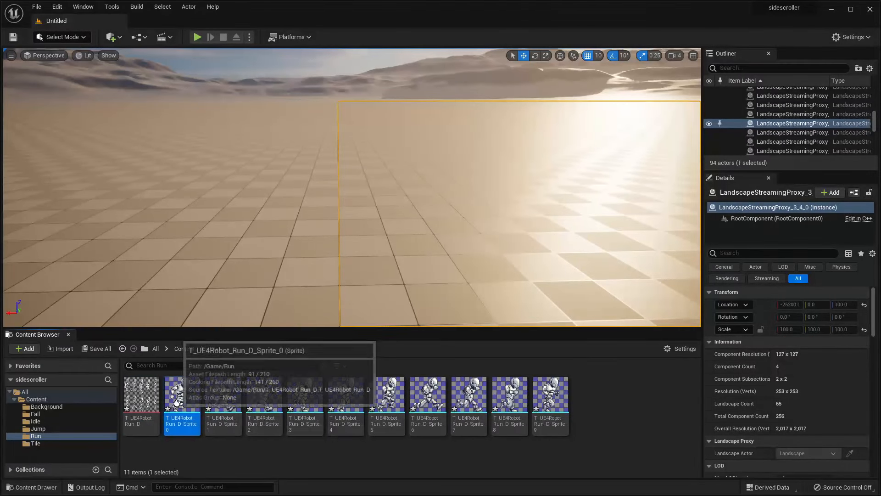
Create a flipbook from the ten extracted Run sprites and name it manrun.
shift+click(534, 404)
right_click(182, 403)
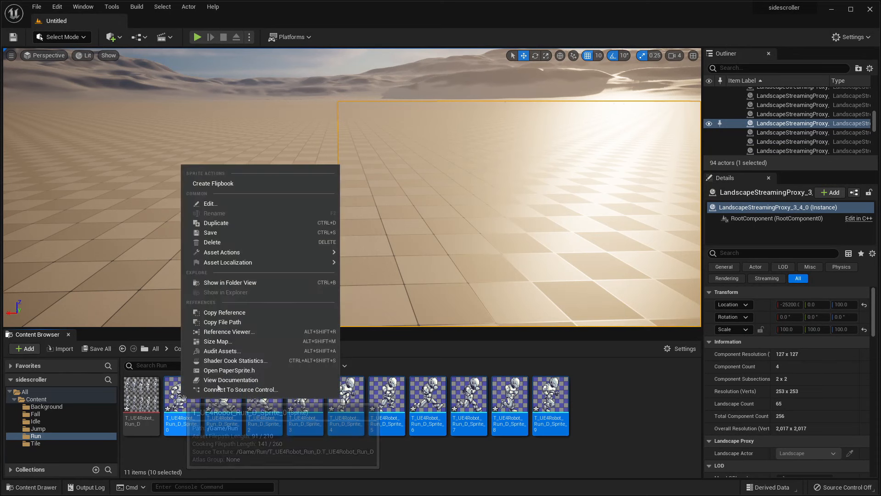
click(239, 183)
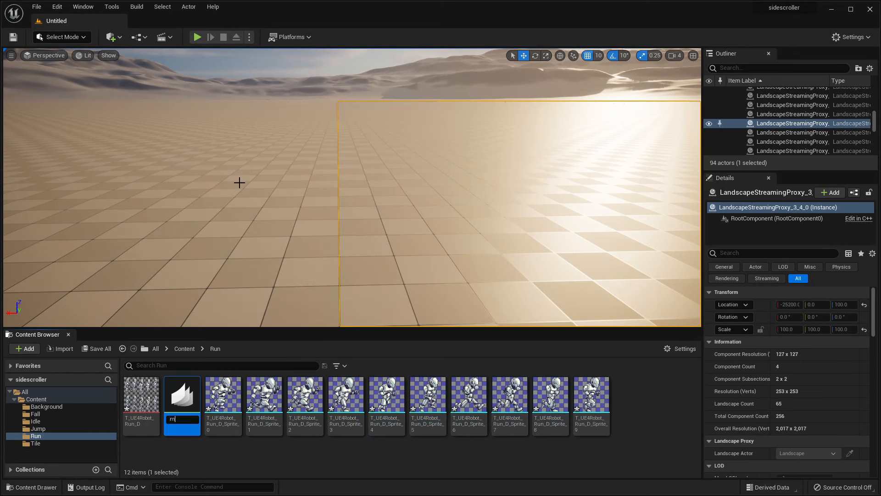
text(manrun)
key(Return)
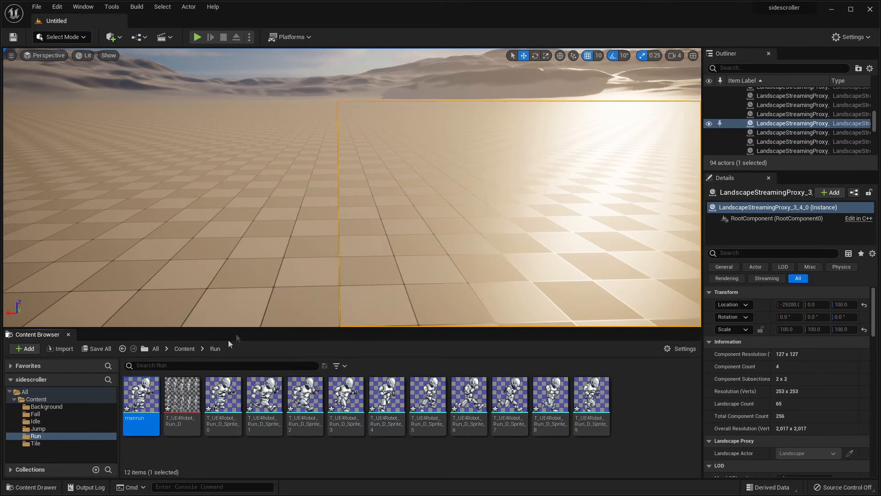
Create a folder named Blueprints in the Content folder and open it.
click(184, 349)
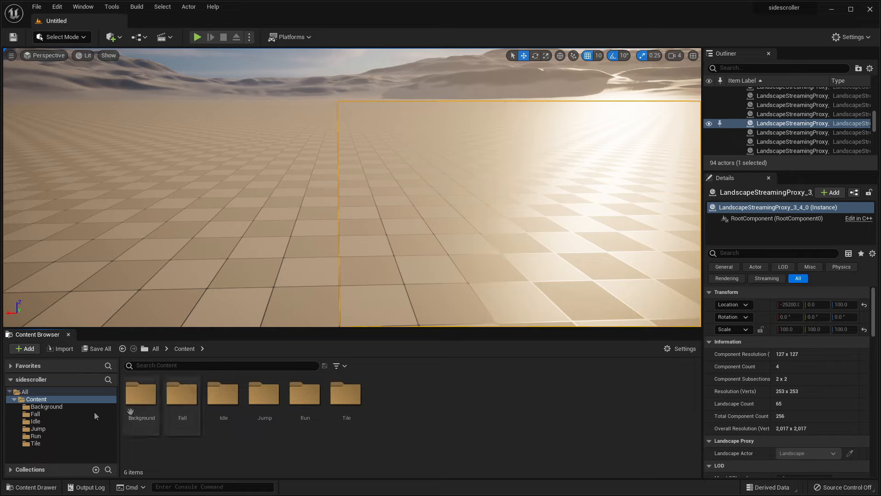
click(34, 400)
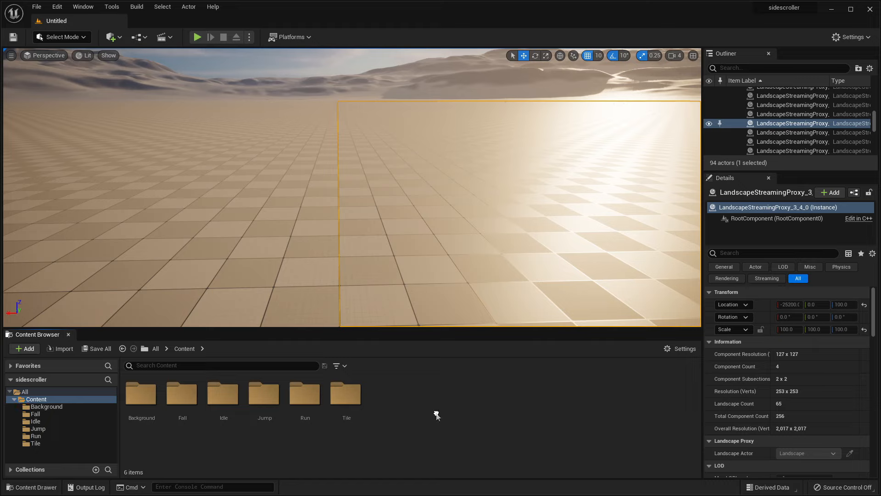
right_click(436, 414)
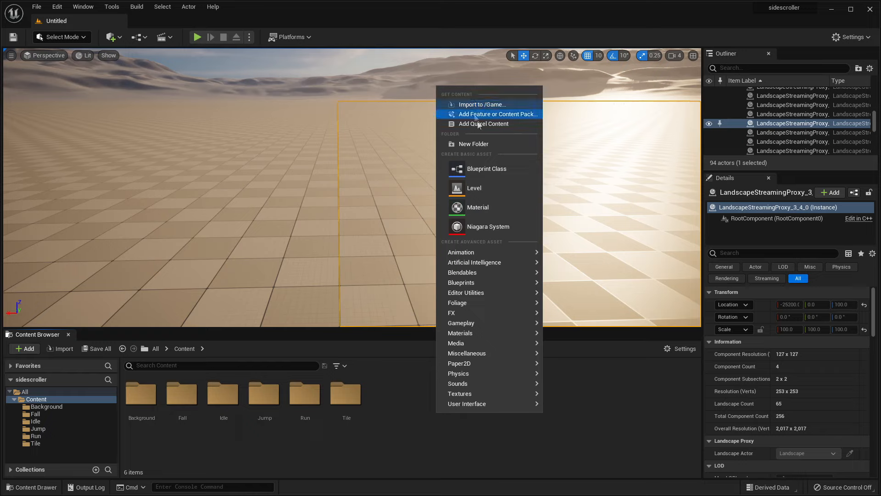
click(487, 143)
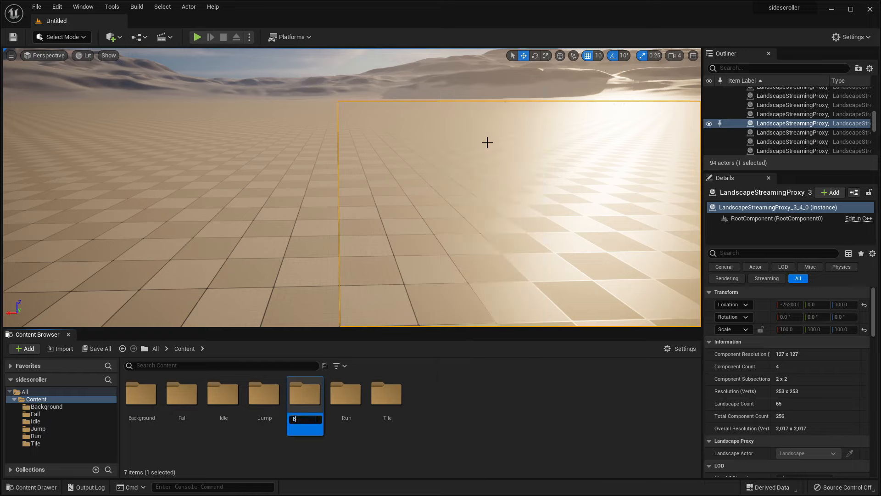
text(Blueprints)
key(Return)
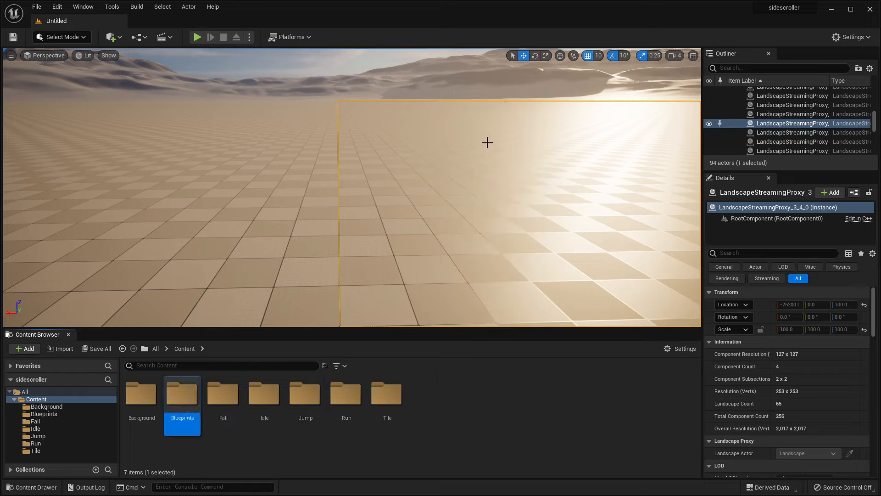
double_click(184, 393)
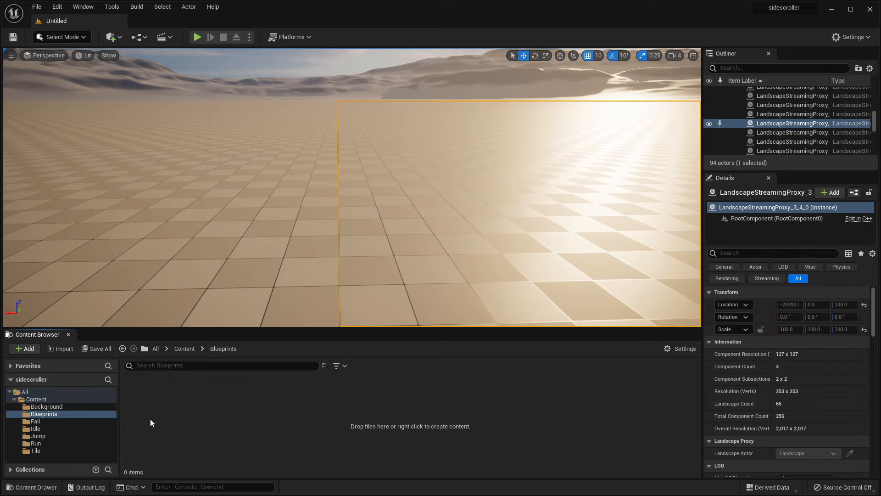
Create a Blueprint class with PaperCharacter as the parent class and name it Paper2DCharacter.
right_click(163, 408)
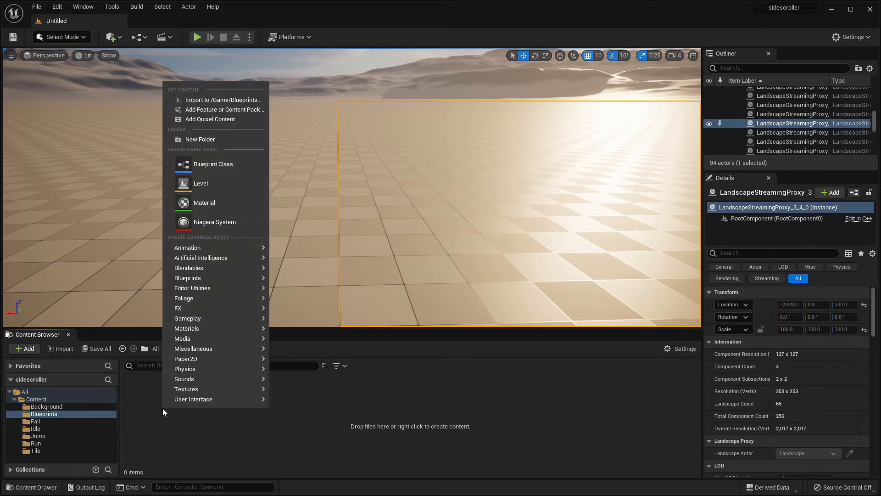
click(213, 165)
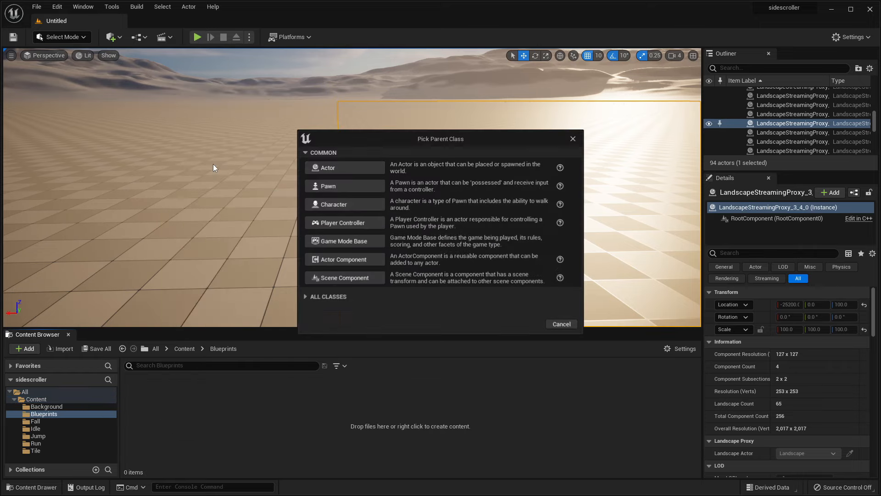
click(307, 296)
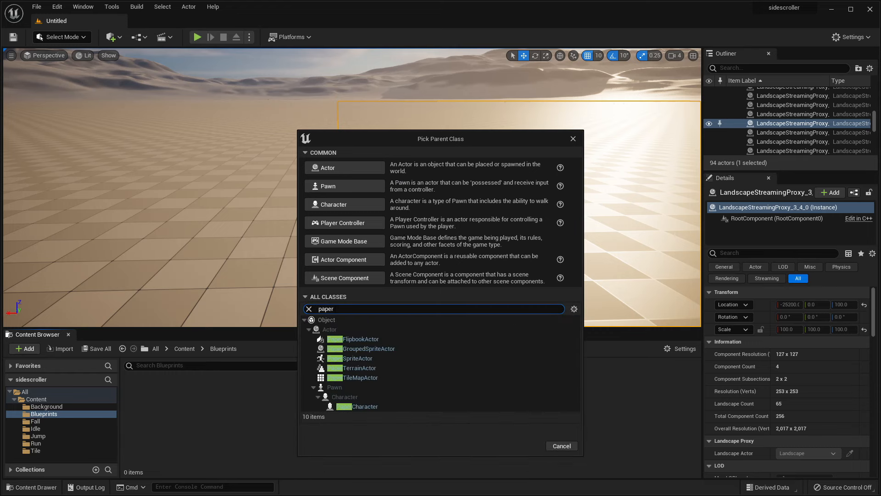
click(350, 407)
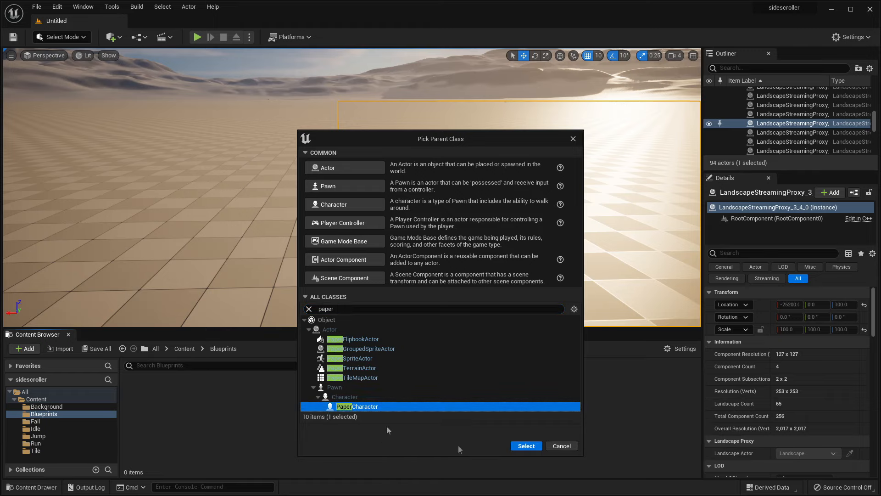
click(526, 446)
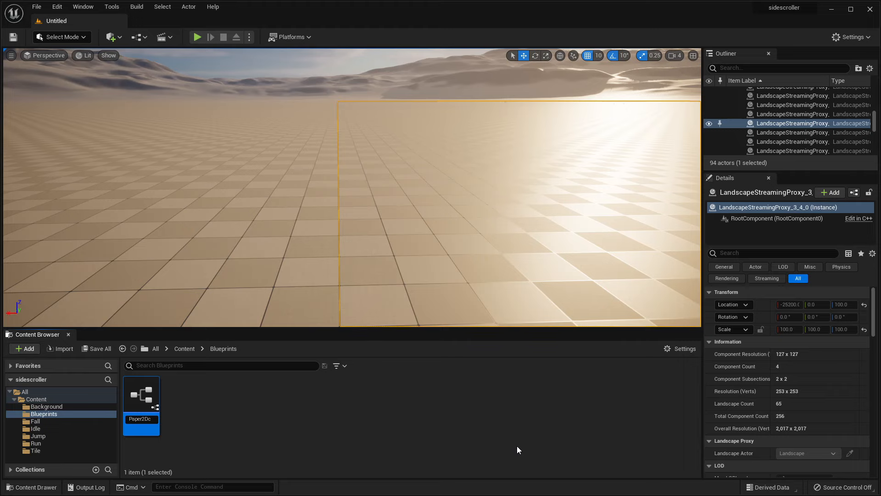
text(Paper2DCharacter)
key(Return)
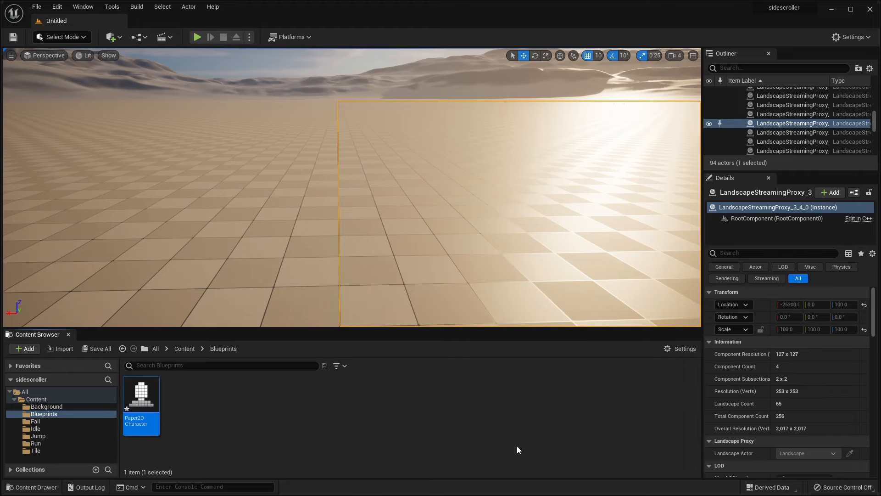
Open the Paper2DCharacter blueprint in a maximized editor and assign the manidle flipbook to its Sprite component.
double_click(147, 409)
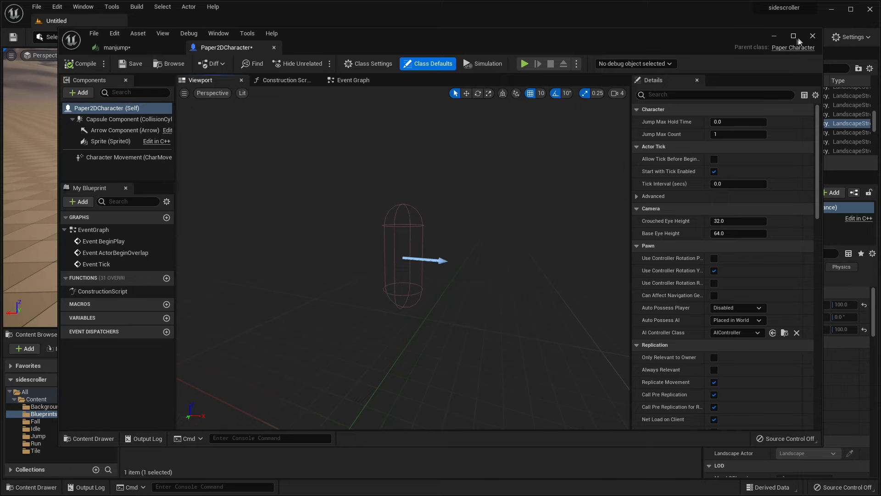
click(798, 39)
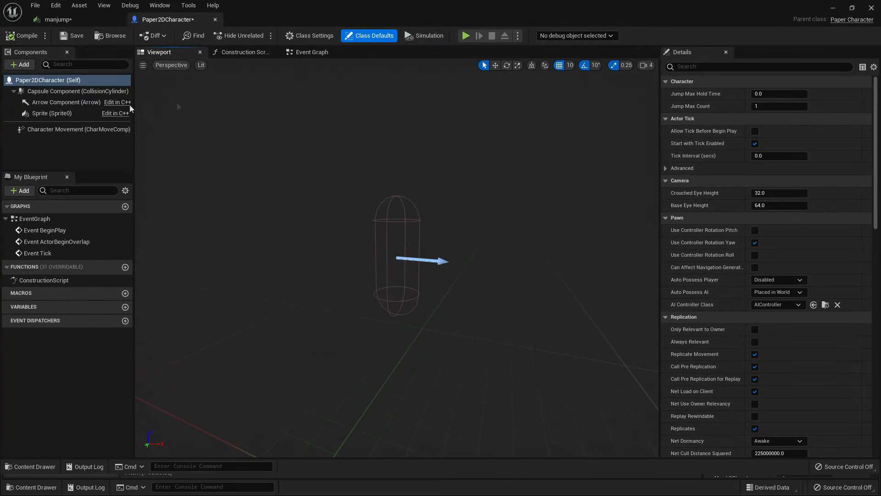
click(57, 114)
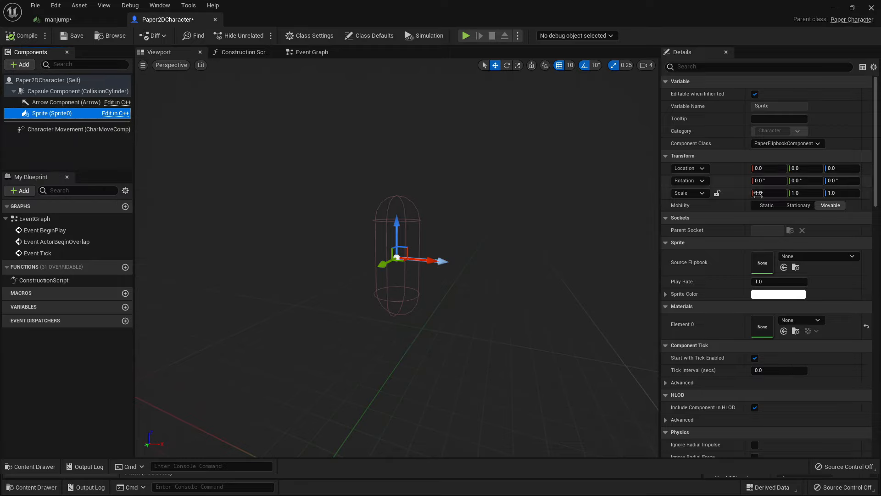
click(829, 257)
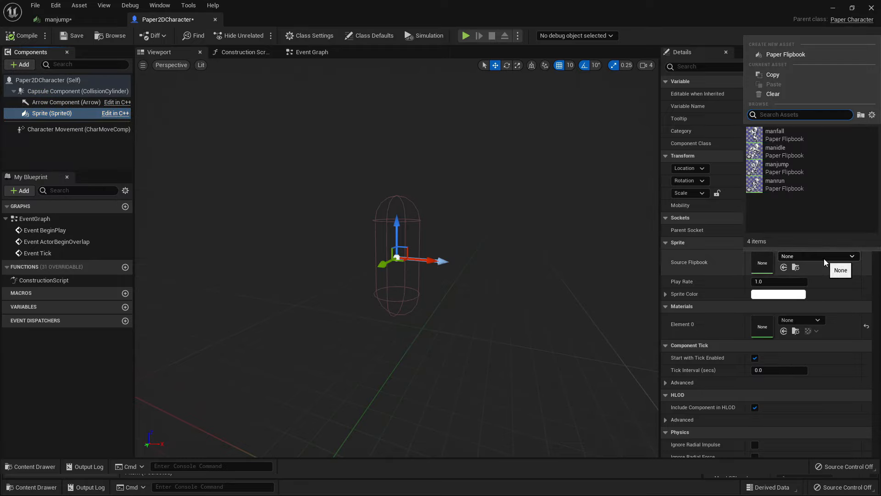
click(792, 151)
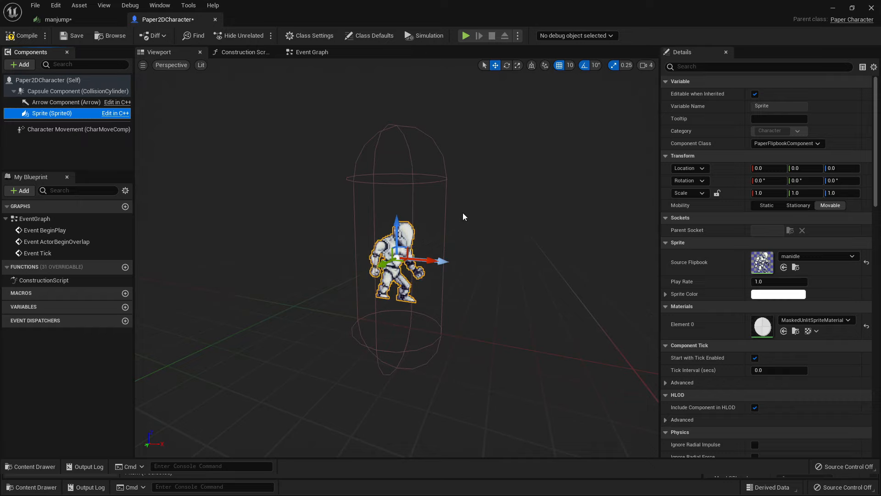
Shrink the character's collision capsule to a half height of 31 and a radius of about 15.7.
click(435, 146)
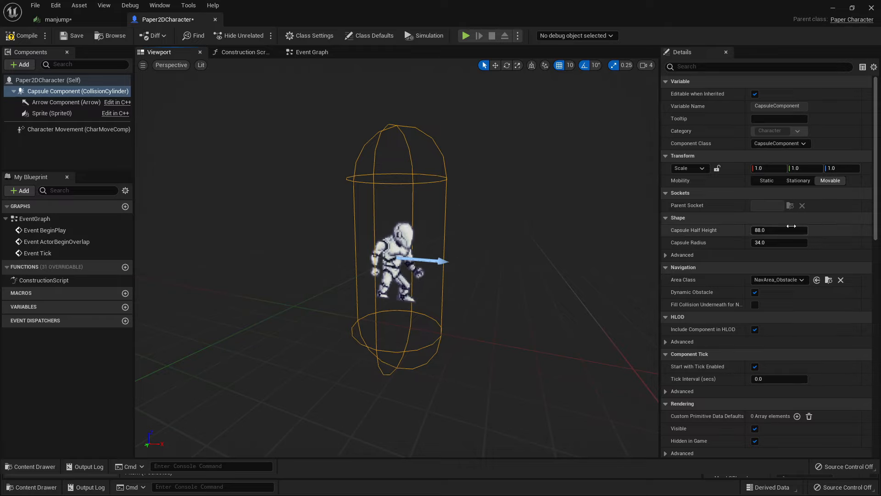
mouse_move(774, 232)
mouse_down()
mouse_move(753, 231)
mouse_move(774, 243)
mouse_up()
click(780, 231)
text(31)
key(Return)
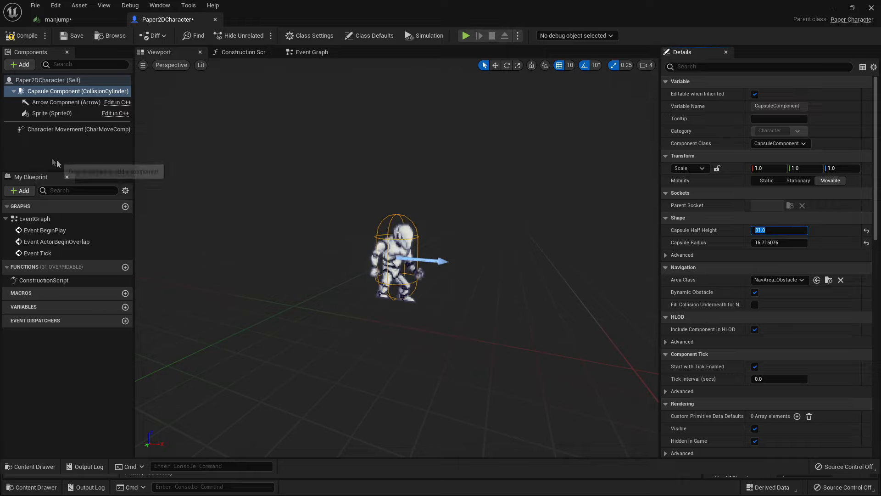
Add a Spring Arm component to the character and rotate it to -90° about the Z axis.
click(27, 65)
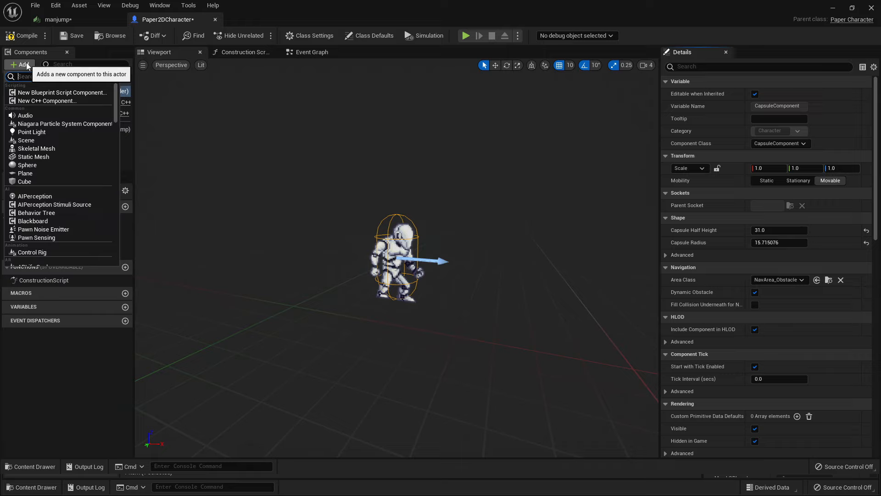
text(spri)
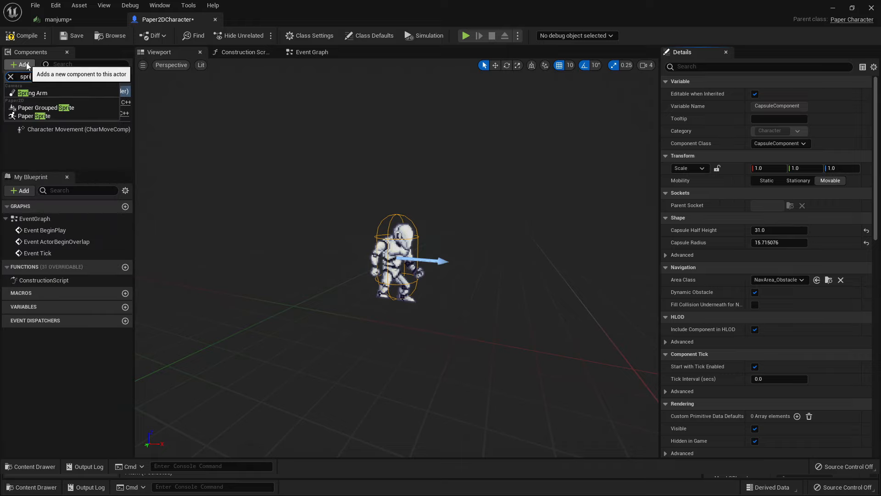
click(33, 92)
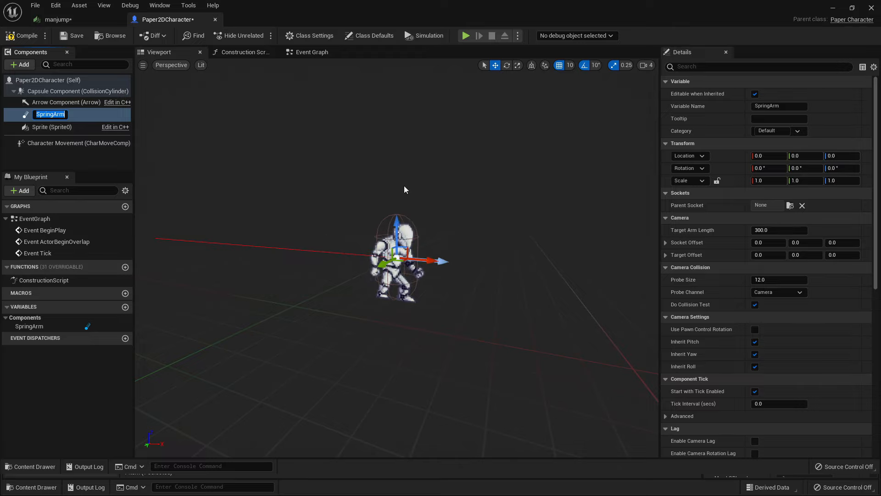
right_drag(357, 207, 360, 230)
key(s)
key(w)
key(s)
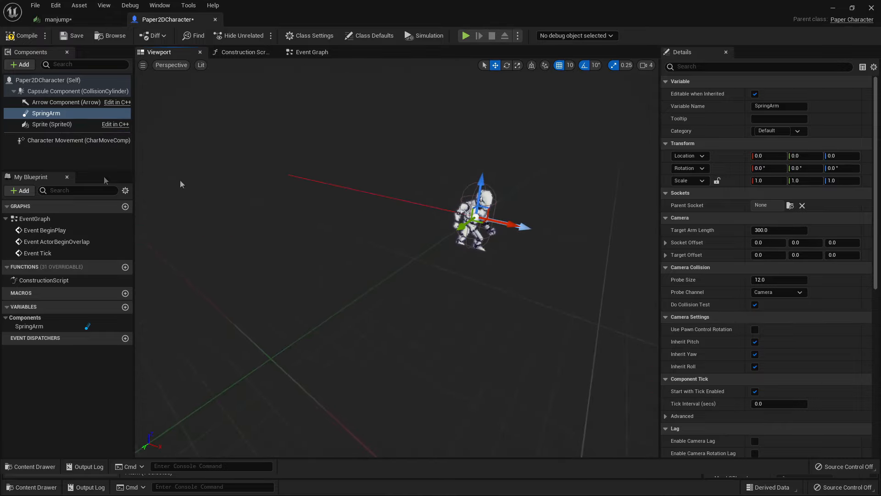
click(506, 68)
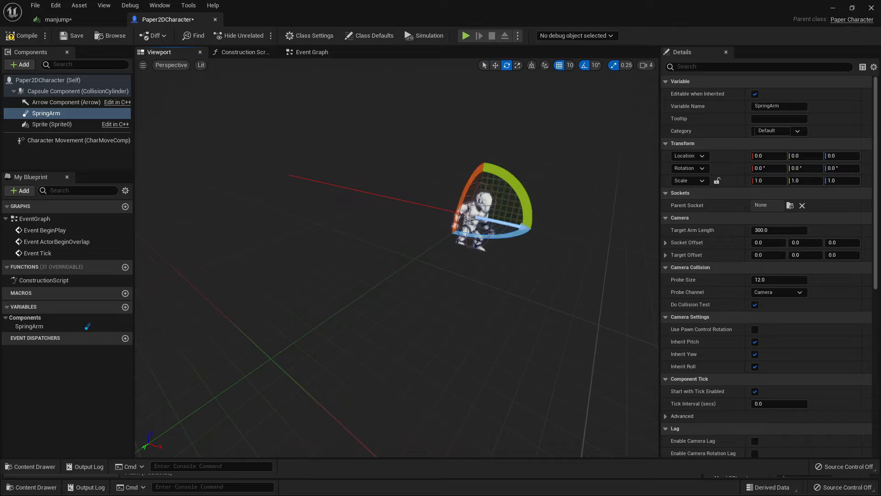
drag(504, 243, 521, 236)
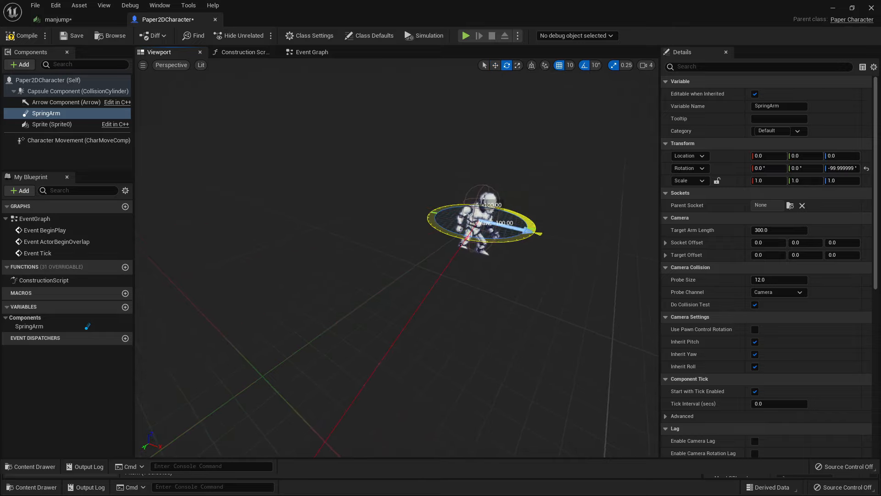
Add a Camera component under the SpringArm and rotate it to 0° about the Z axis.
right_drag(514, 266, 361, 246)
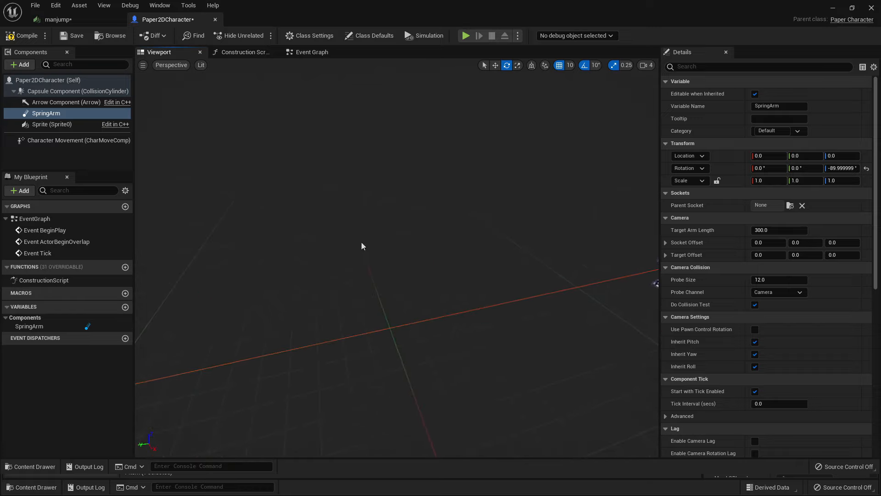
right_drag(225, 351, 282, 314)
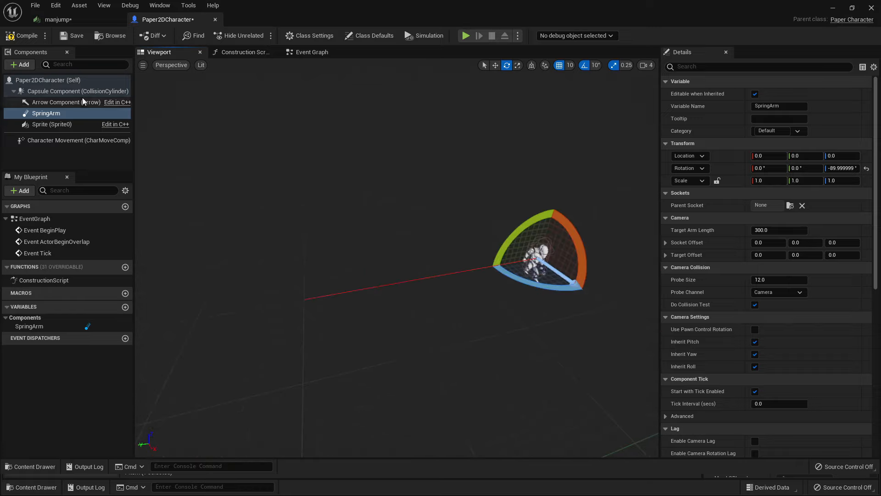
click(21, 66)
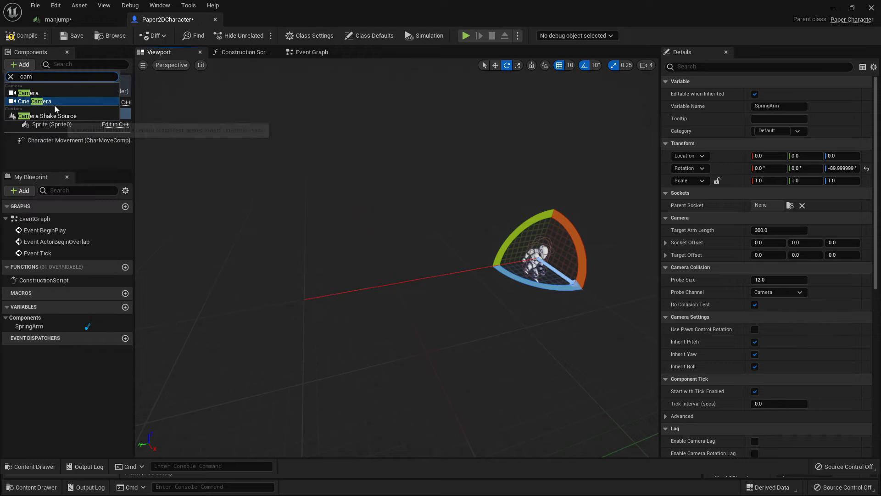
click(44, 95)
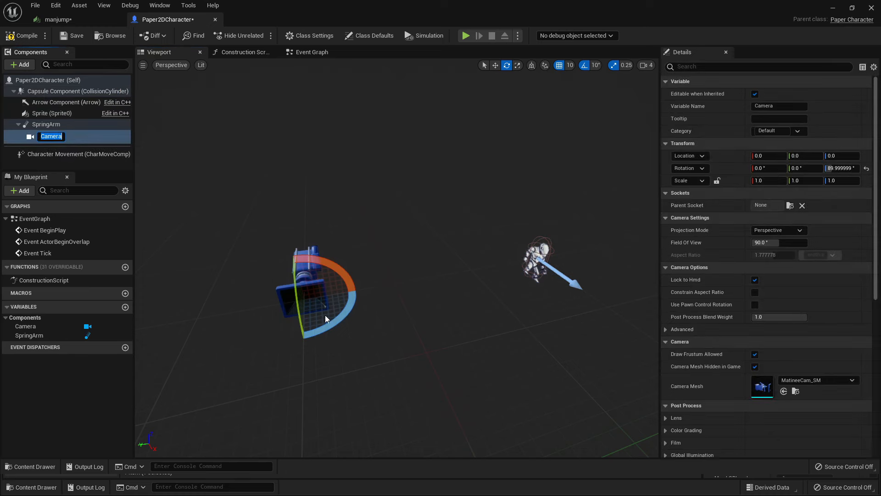
drag(332, 325, 368, 291)
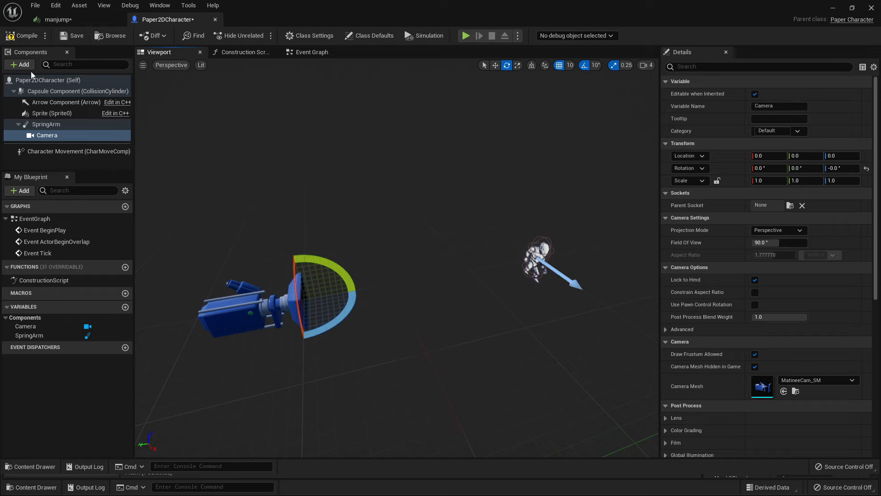
Compile the Paper2DCharacter blueprint and minimize its editor to return to the level.
click(18, 36)
click(833, 8)
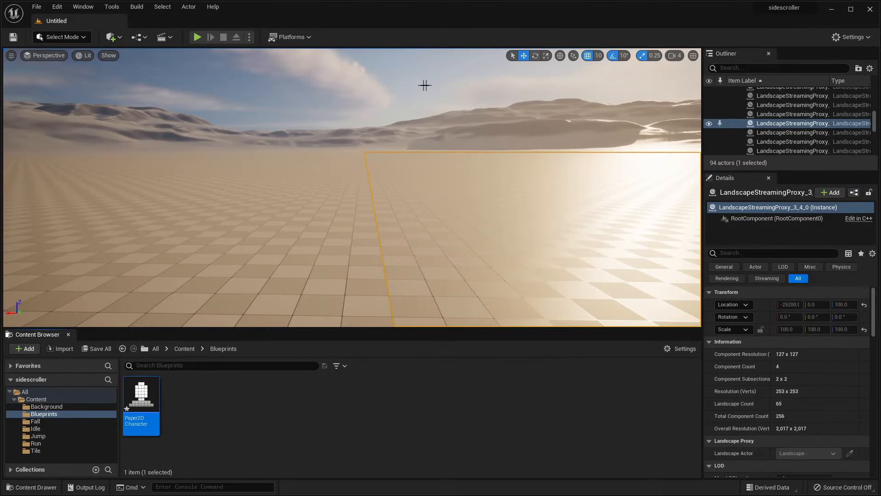
key(s)
right_drag(315, 123, 331, 133)
right_drag(392, 92, 404, 81)
key(w)
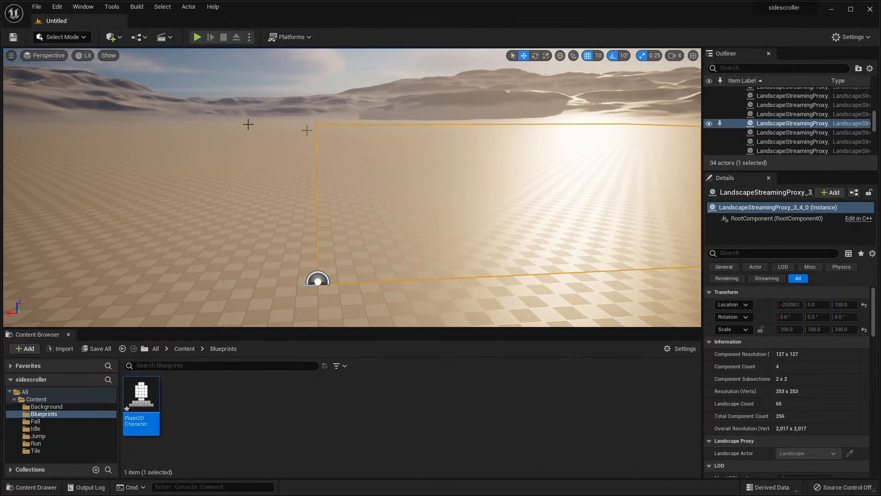
Create a new level from the Basic template.
click(36, 6)
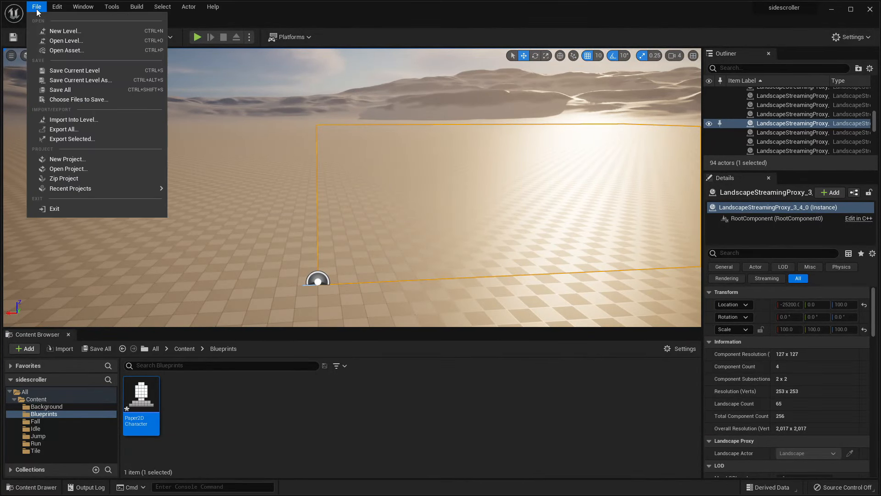
click(64, 29)
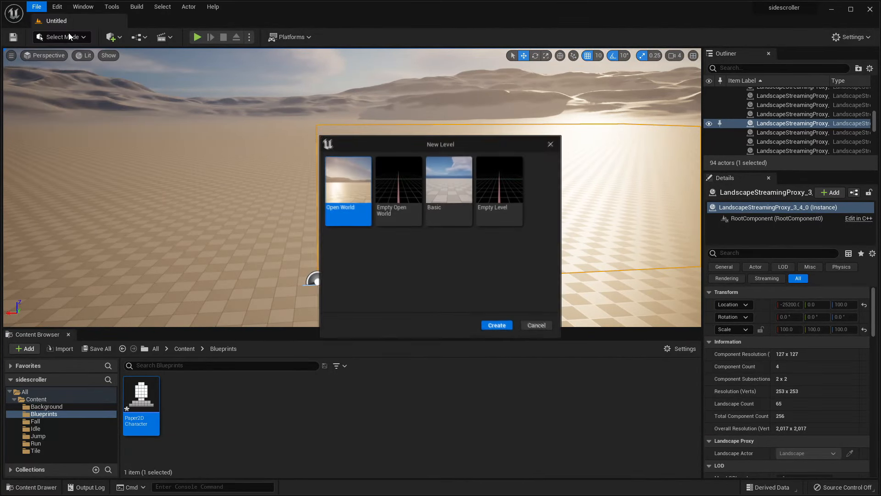
click(453, 189)
click(498, 327)
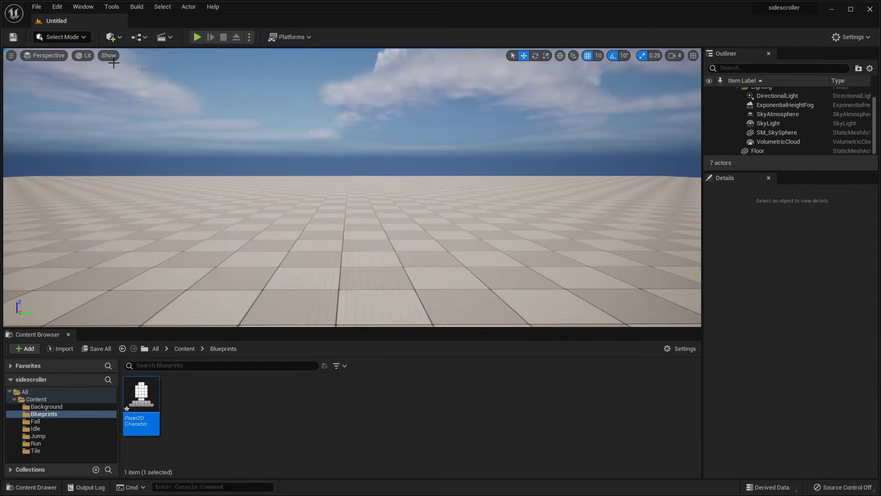
Save the level as NewMap in a new Levels folder inside the Content folder.
click(14, 38)
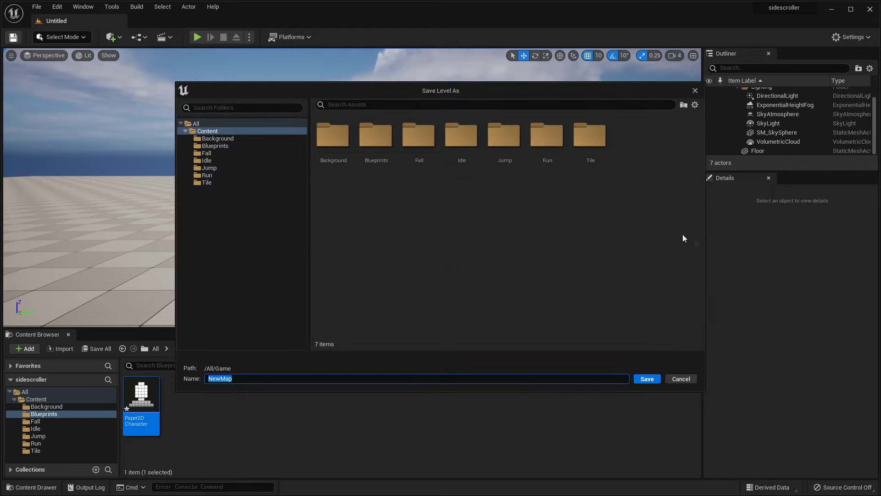
right_click(625, 191)
click(659, 213)
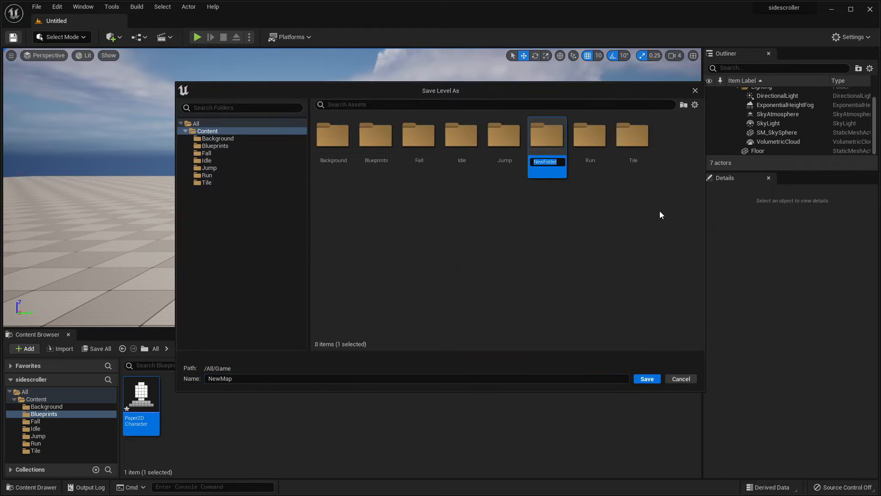
text(Levels)
key(Return)
double_click(548, 138)
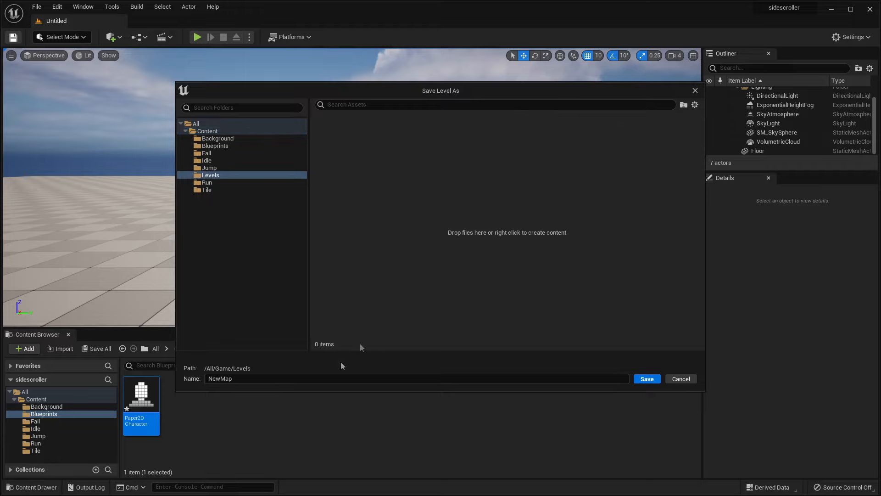
click(647, 378)
Place the Paper2DCharacter blueprint on the floor of the level at about X 90, Y -100, Z 31.
drag(140, 411, 277, 264)
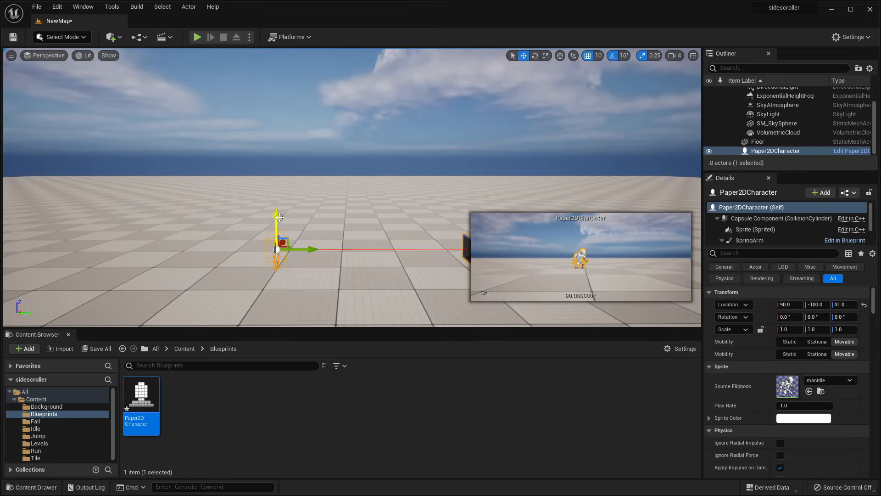